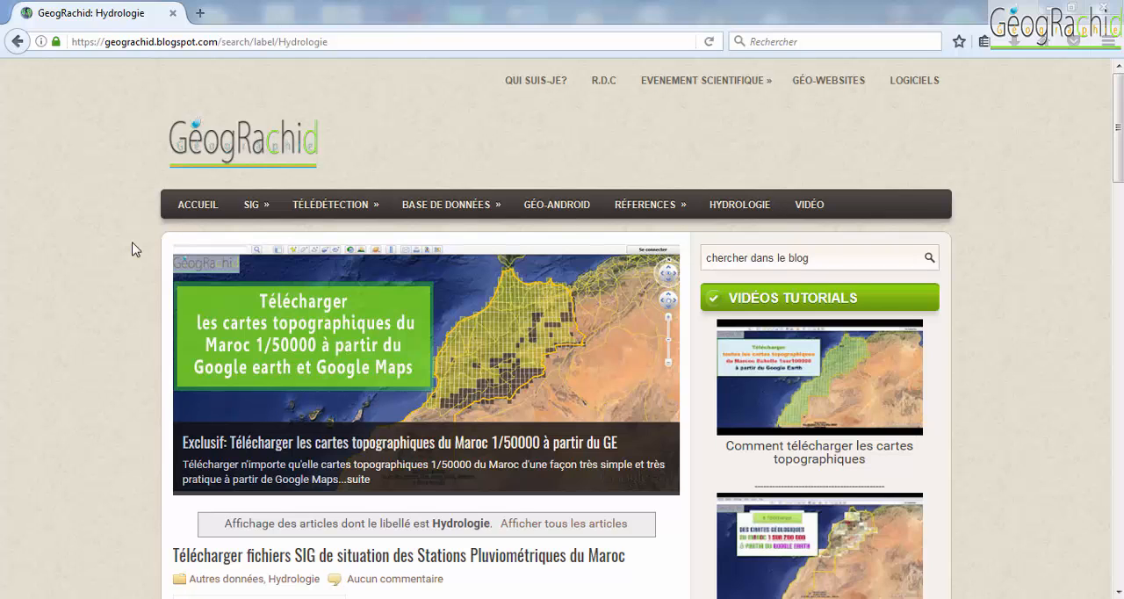
- Switch to the New folder window and extract Climagramme Emberger.rar into that same folder
{"action": "mouse_move", "coordinate": [379, 598]}
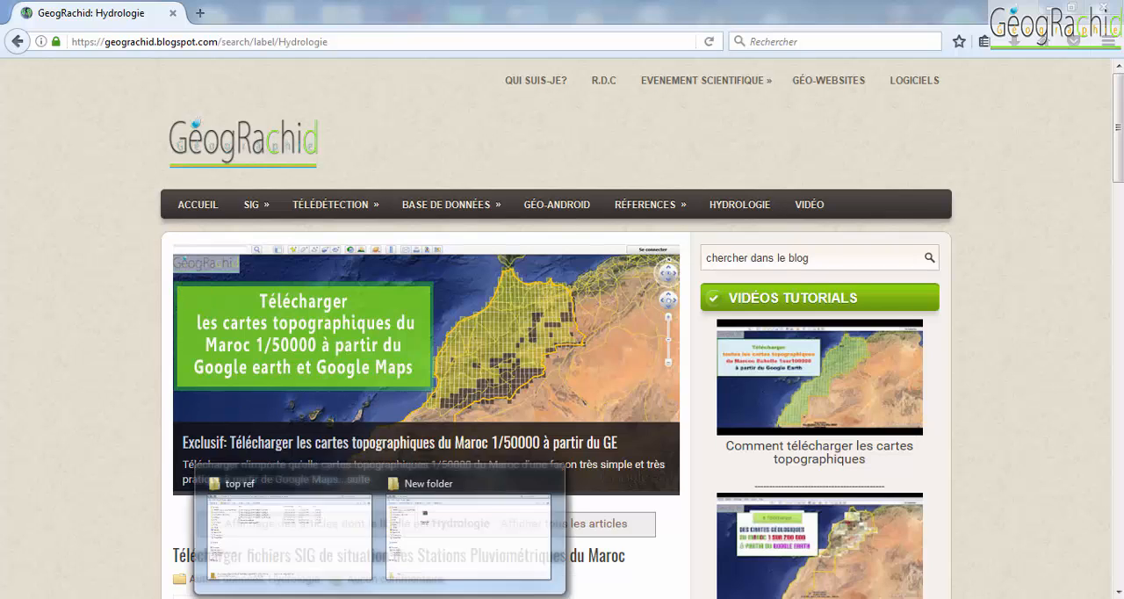
{"action": "left_click", "coordinate": [433, 548]}
{"action": "left_click", "coordinate": [281, 188]}
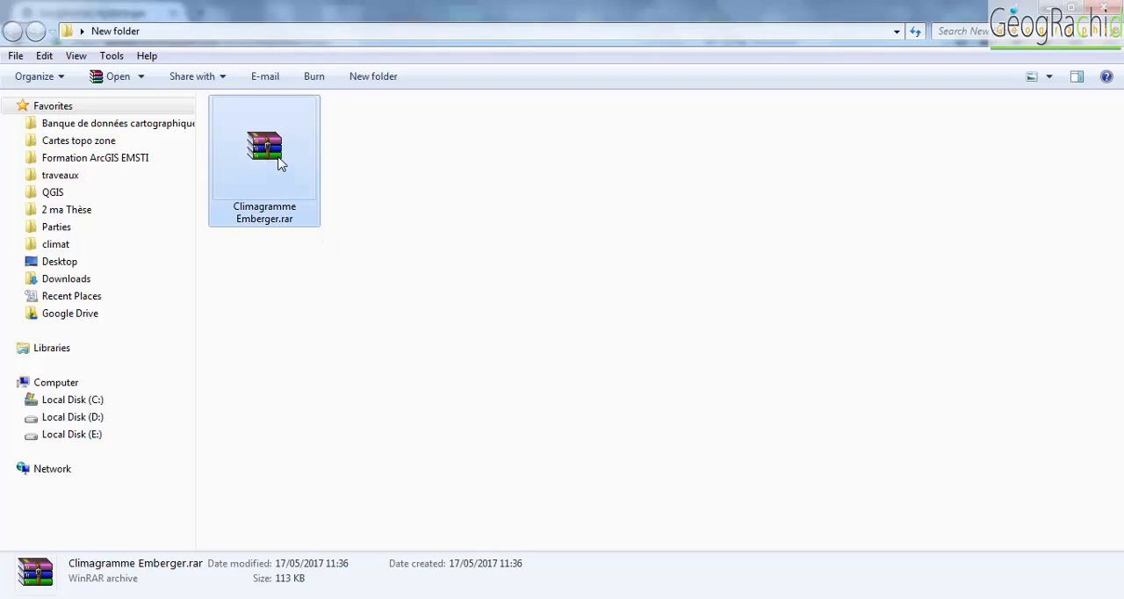
{"action": "right_click", "coordinate": [279, 162]}
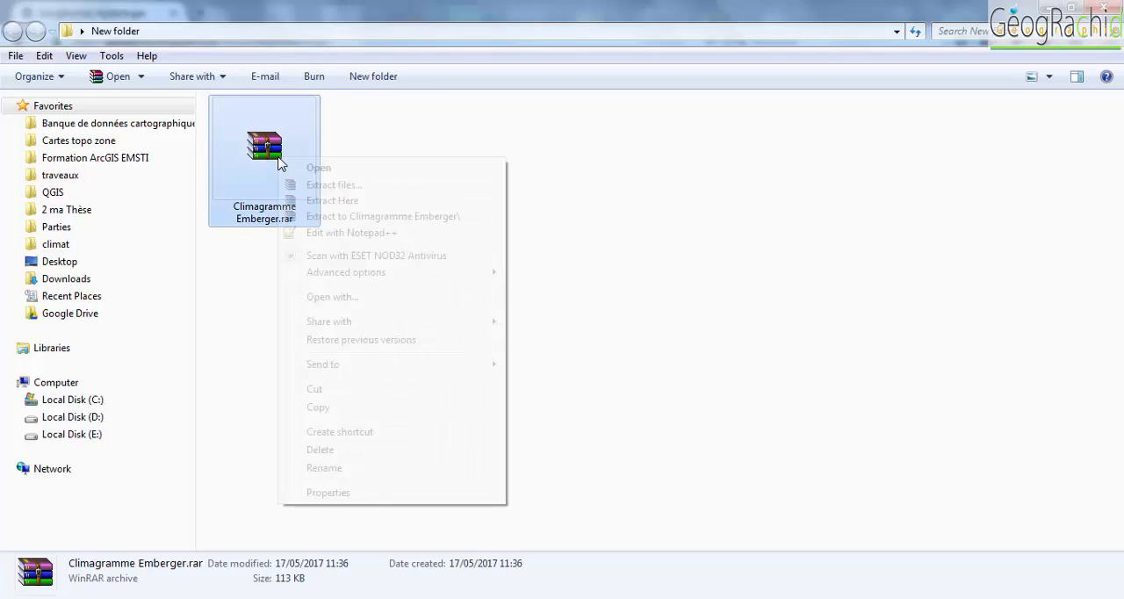
{"action": "left_click", "coordinate": [334, 202]}
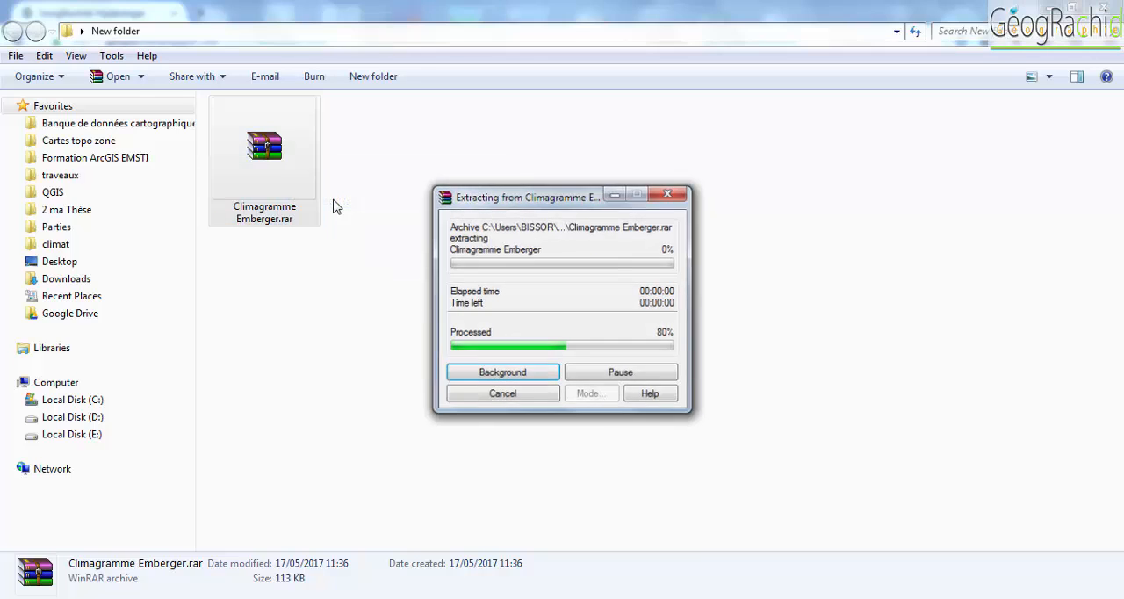
- Open the extracted Climagramme Emberger folder and widen the Name column to fit the full file names
{"action": "double_click", "coordinate": [272, 155]}
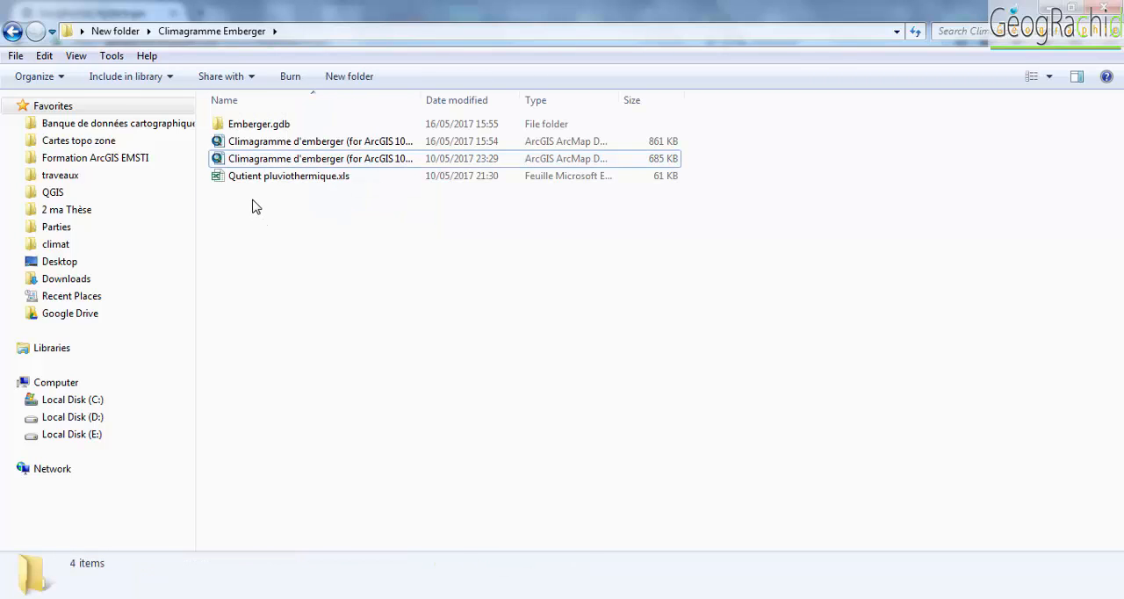
{"action": "left_click", "coordinate": [249, 128]}
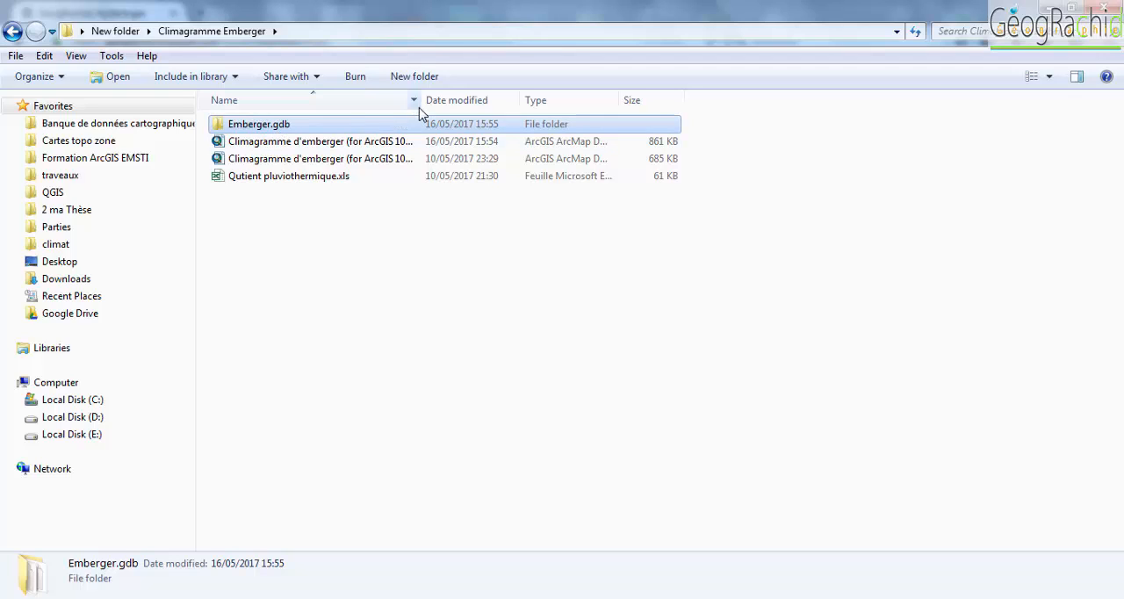
{"action": "left_click_drag", "start_coordinate": [420, 102], "coordinate": [645, 107]}
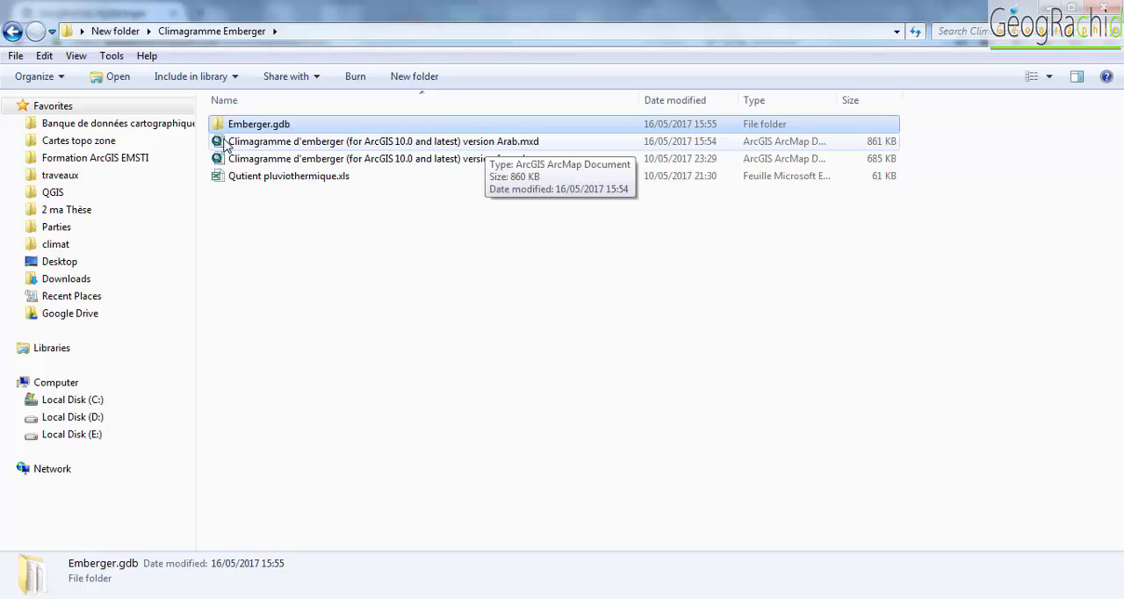
- Review the Arabic and French map documents and open the Qutient pluviothermique.xls workbook in Excel
{"action": "left_click", "coordinate": [501, 146]}
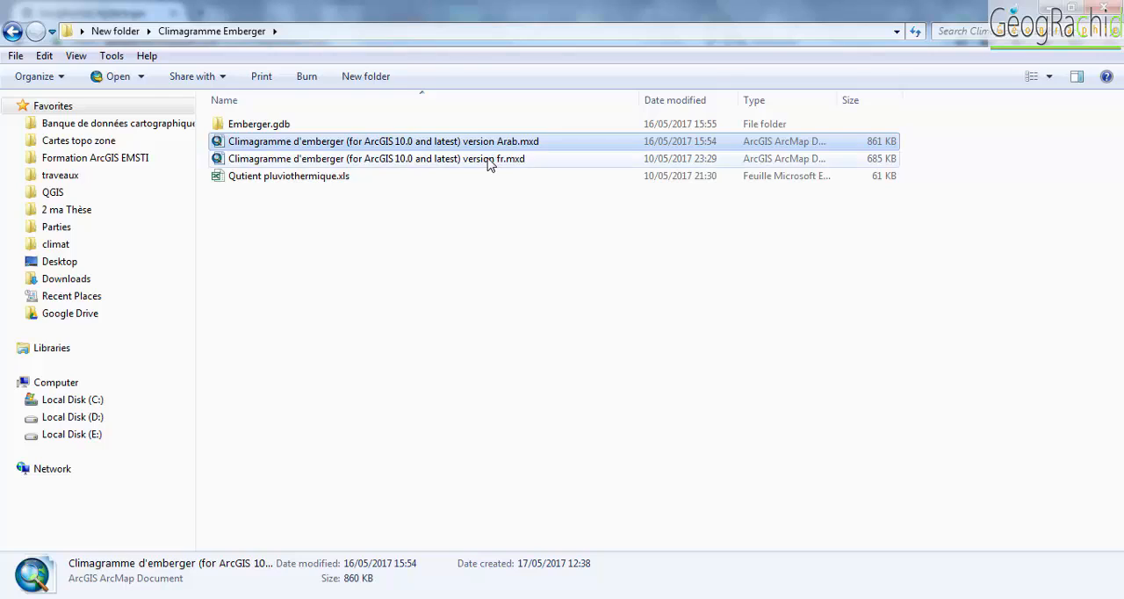
{"action": "left_click", "coordinate": [489, 160]}
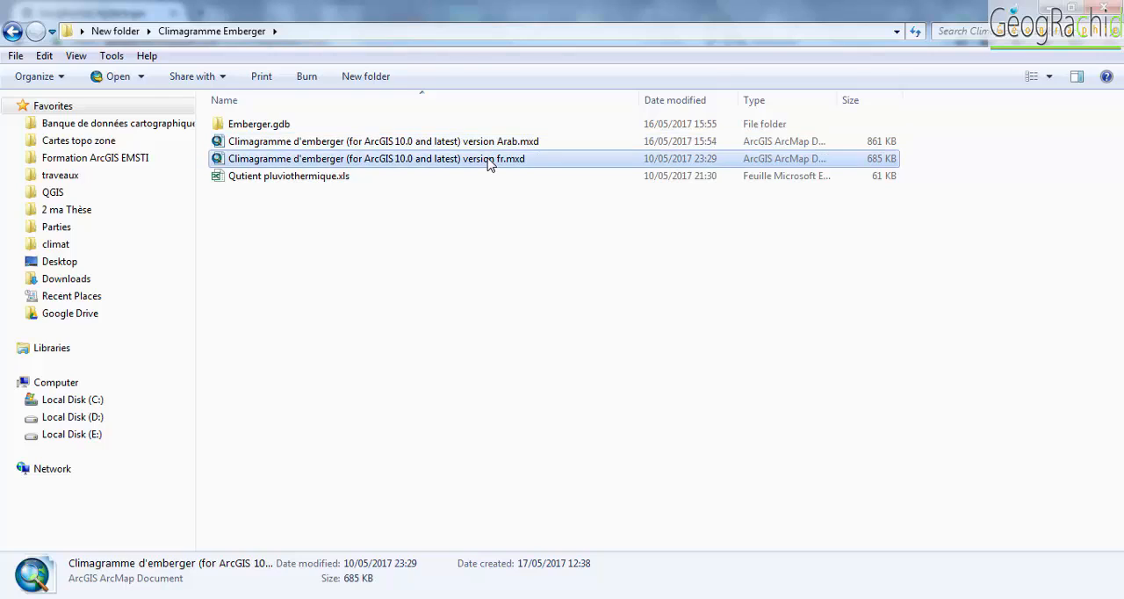
{"action": "left_click", "coordinate": [316, 178]}
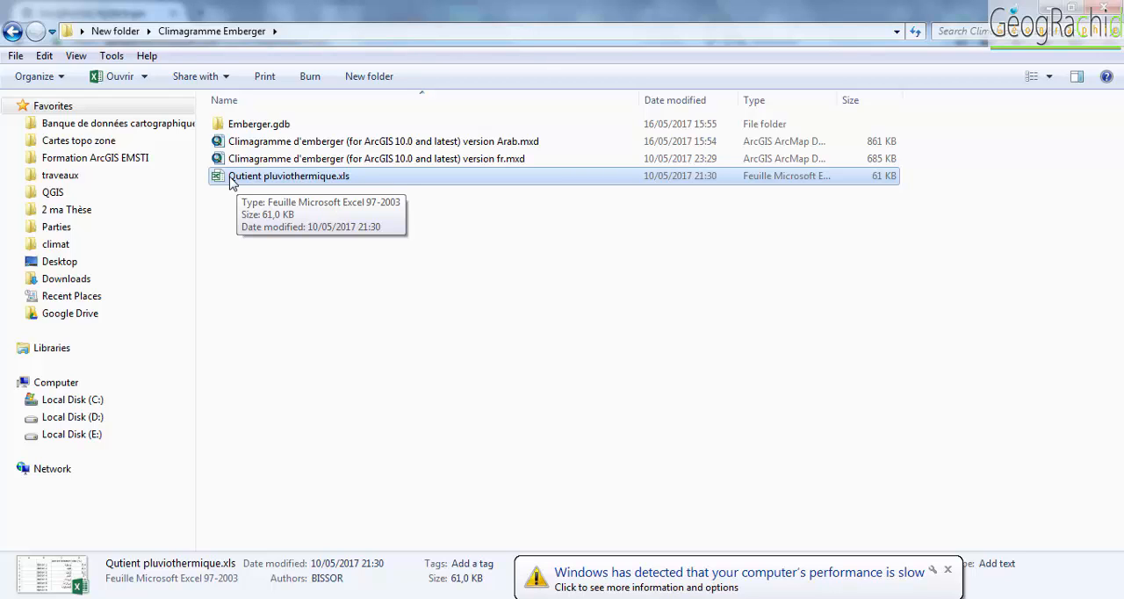
{"action": "left_click", "coordinate": [317, 283]}
{"action": "left_click", "coordinate": [283, 184]}
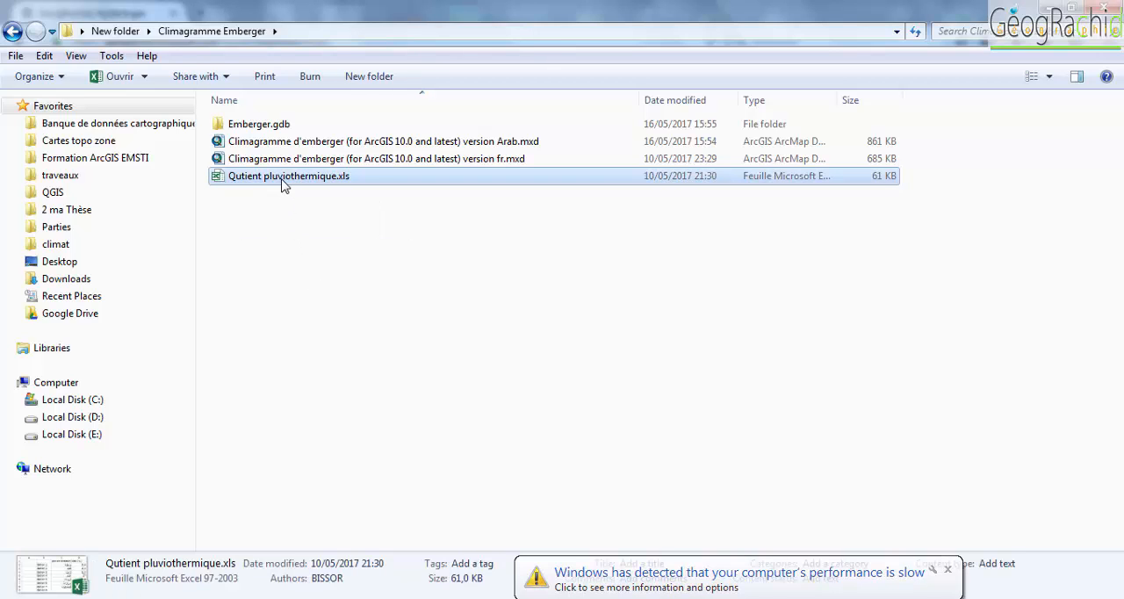
{"action": "double_click", "coordinate": [283, 178]}
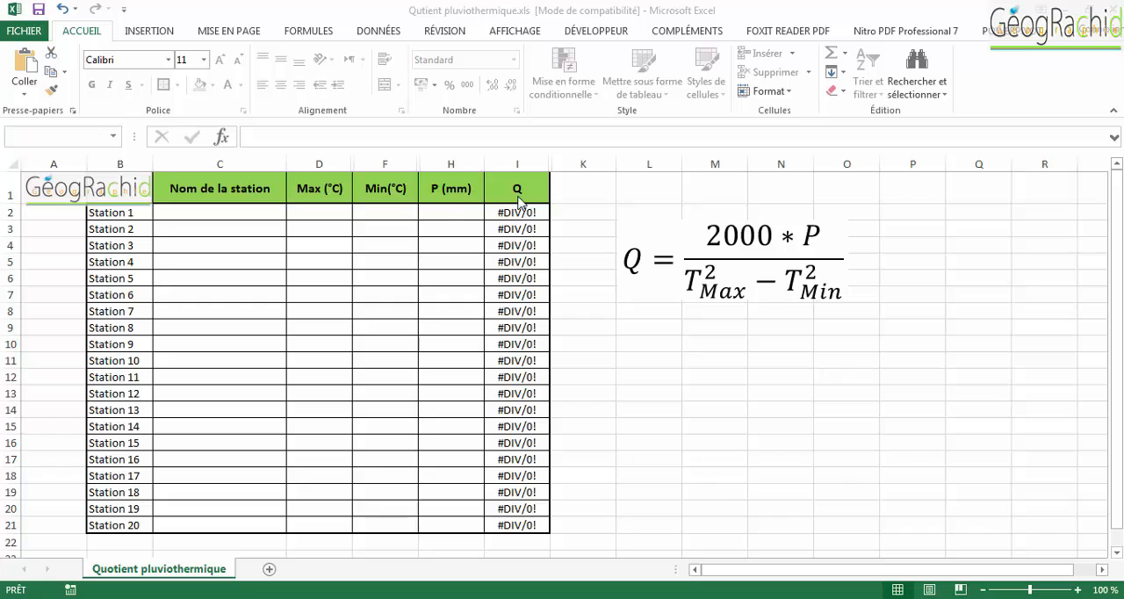
- Examine the station name, Max, Min and P (mm) entry columns for Stations 1 to 20
{"action": "left_click", "coordinate": [244, 219]}
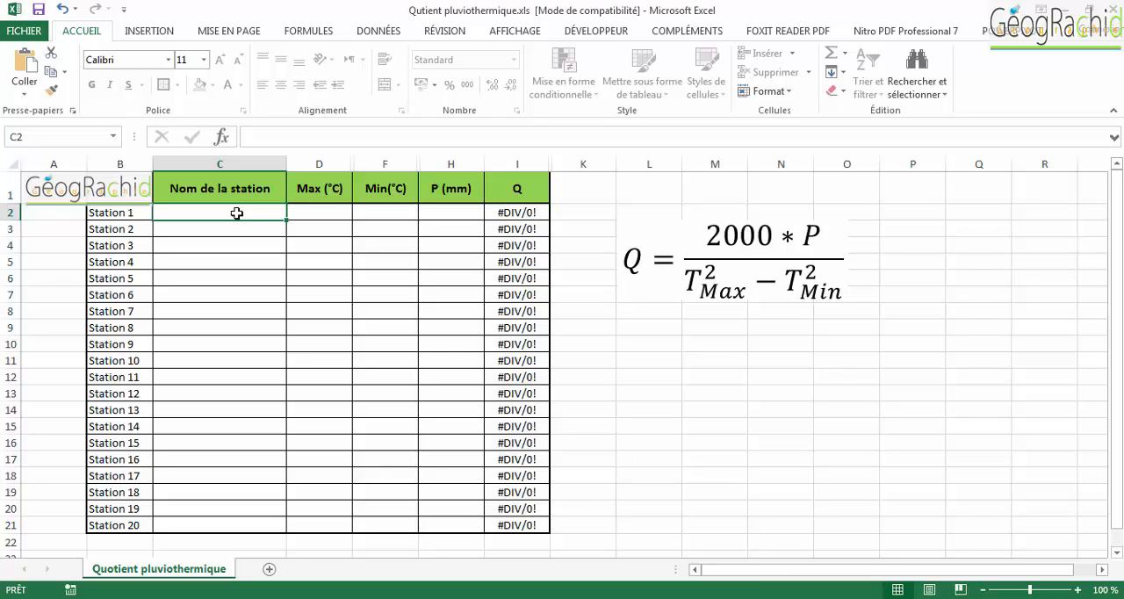
{"action": "left_click", "coordinate": [327, 211]}
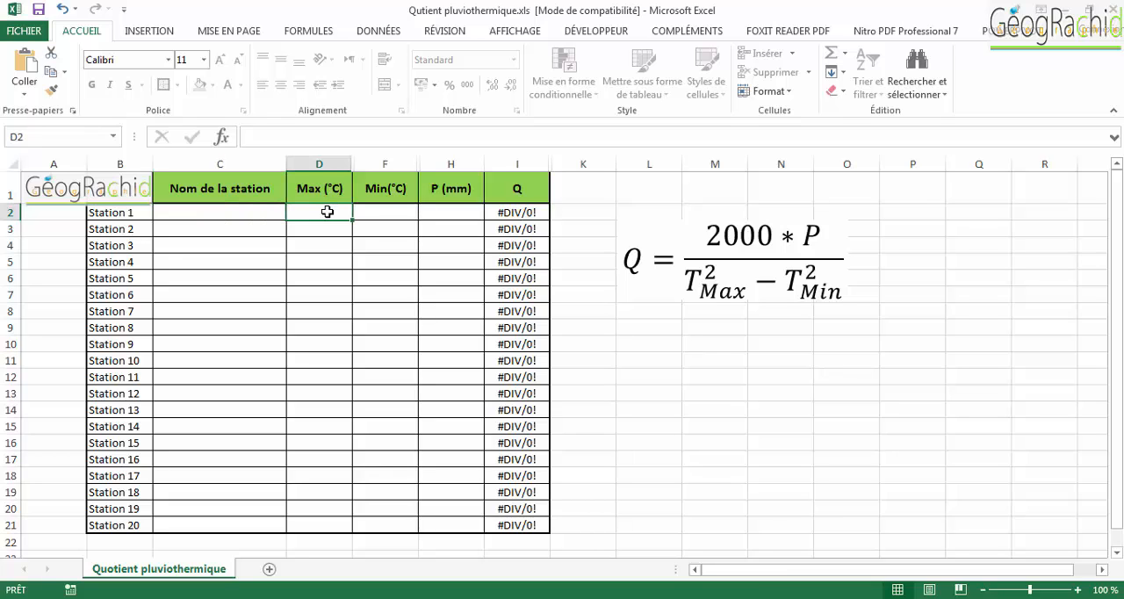
{"action": "left_click", "coordinate": [396, 214]}
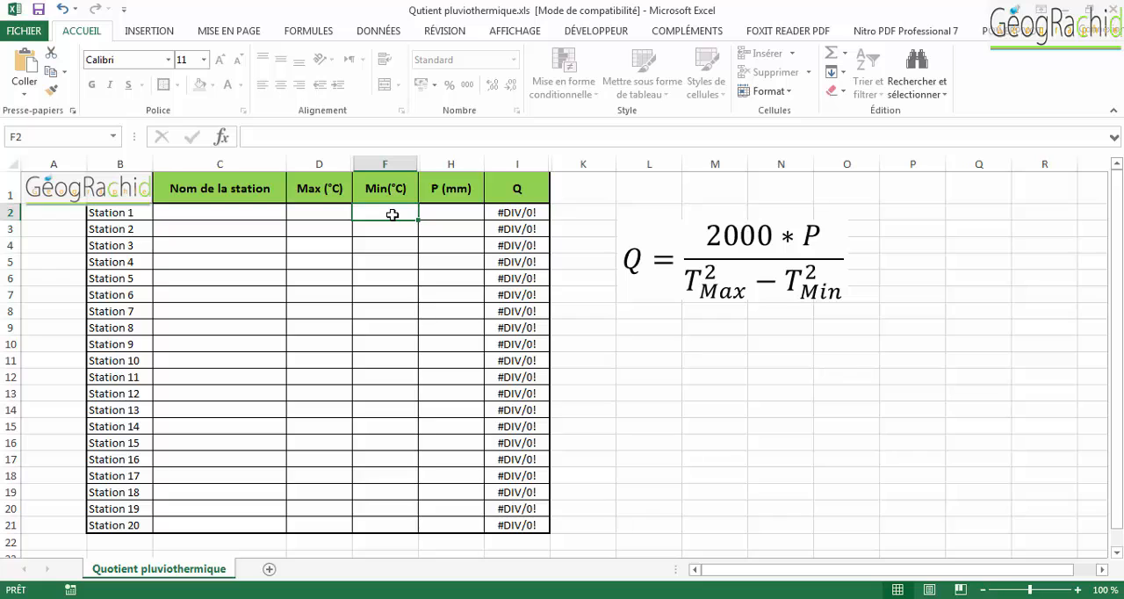
{"action": "left_click", "coordinate": [327, 214]}
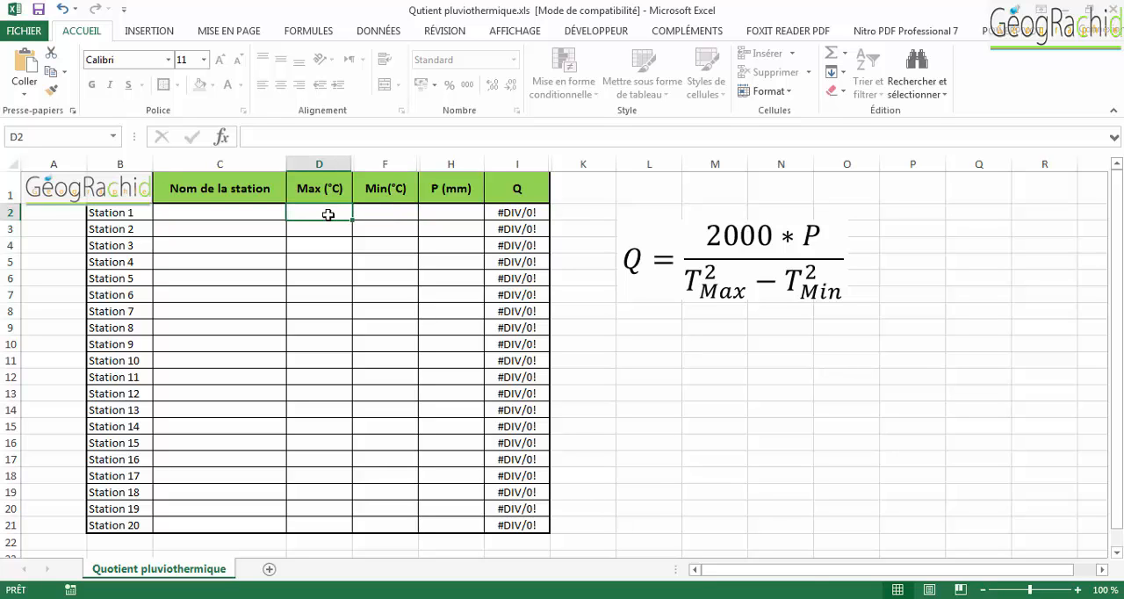
{"action": "left_click", "coordinate": [452, 212]}
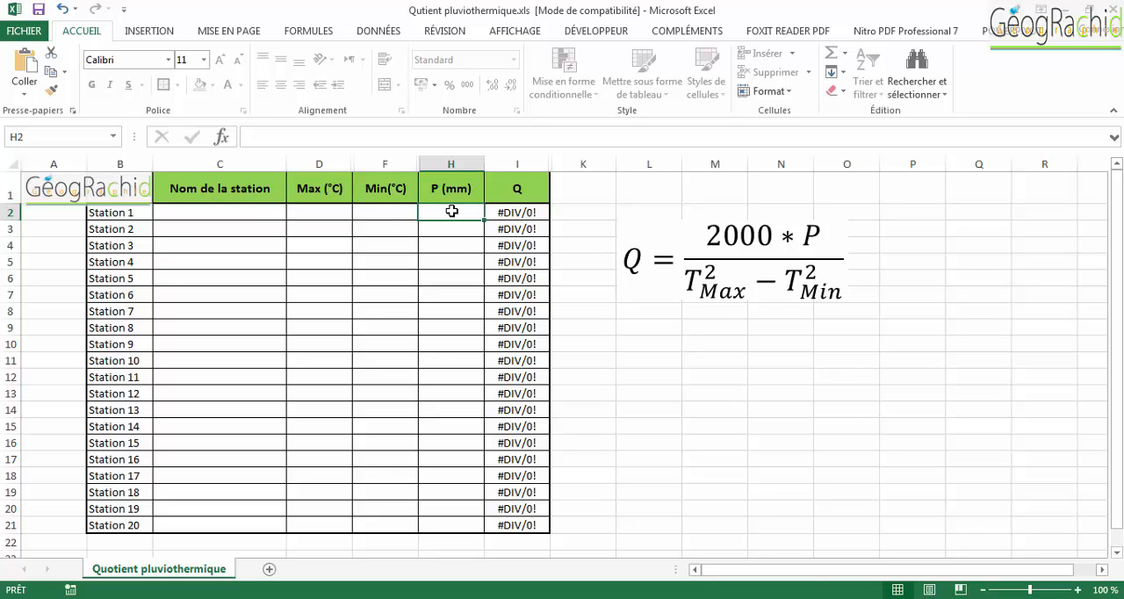
{"action": "left_click", "coordinate": [263, 211]}
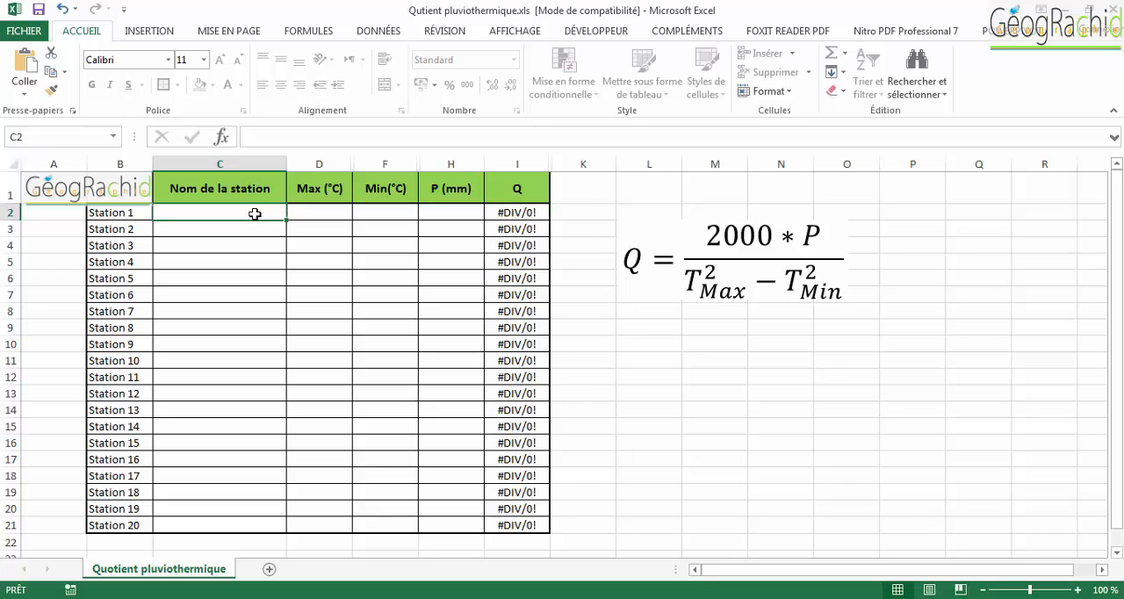
{"action": "left_click_drag", "start_coordinate": [254, 213], "coordinate": [199, 211]}
{"action": "left_click_drag", "start_coordinate": [178, 210], "coordinate": [454, 525]}
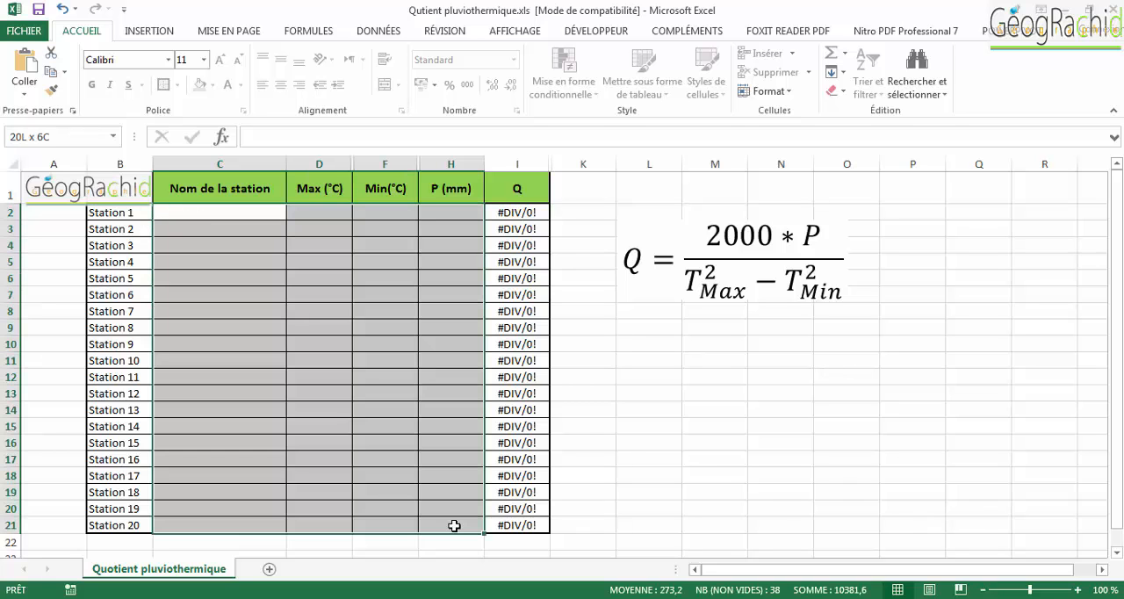
- Fill in Station 1 as Alhoceima with Max 28,9 °C, Min 9,9 °C and P 327 mm
{"action": "left_click", "coordinate": [235, 214]}
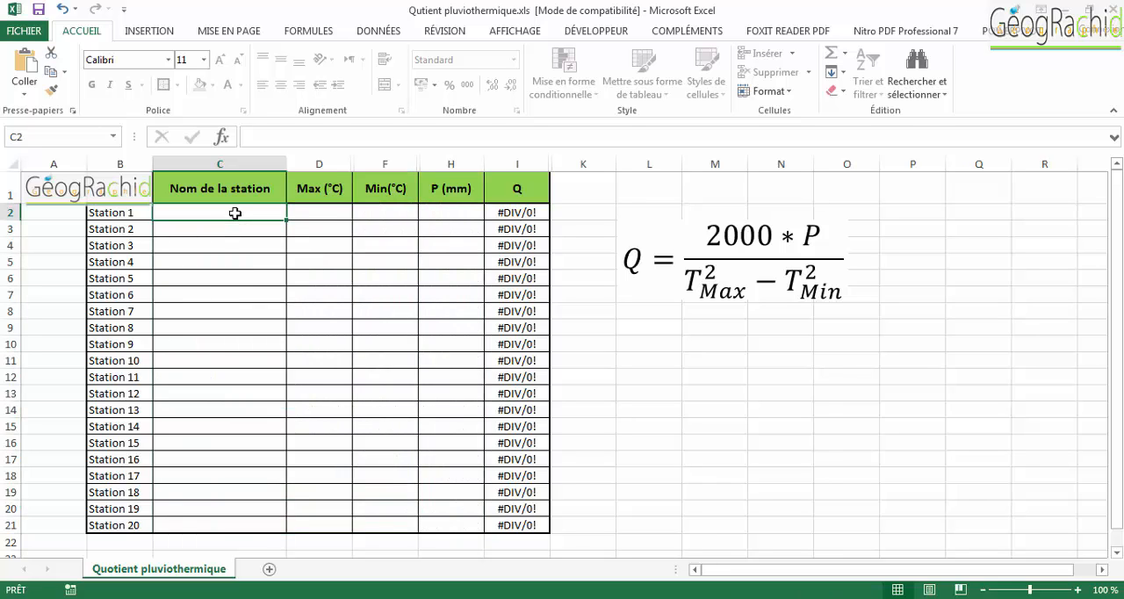
{"action": "type", "text": "Alhoceima"}
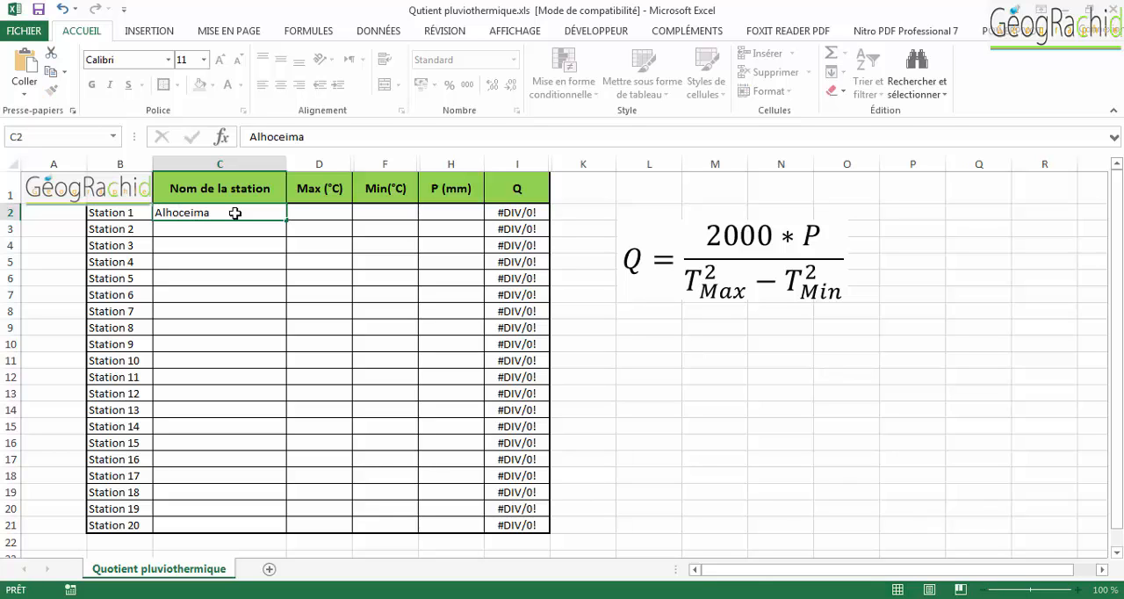
{"action": "key", "text": "Tab"}
{"action": "type", "text": "28,9"}
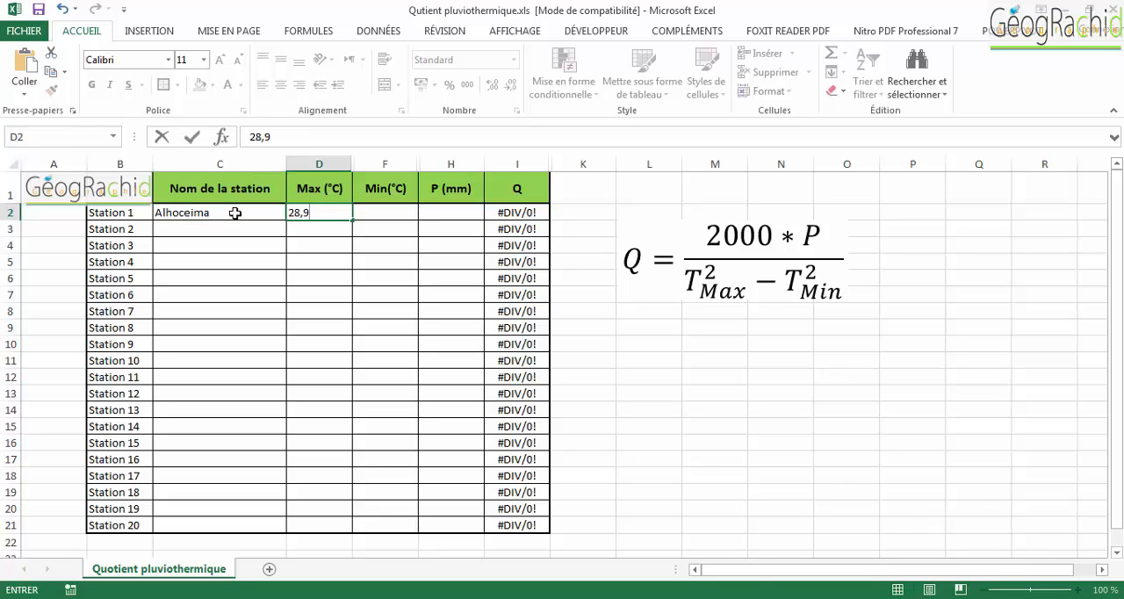
{"action": "key", "text": "Tab"}
{"action": "type", "text": "9,9"}
{"action": "key", "text": "Tab"}
{"action": "type", "text": "327"}
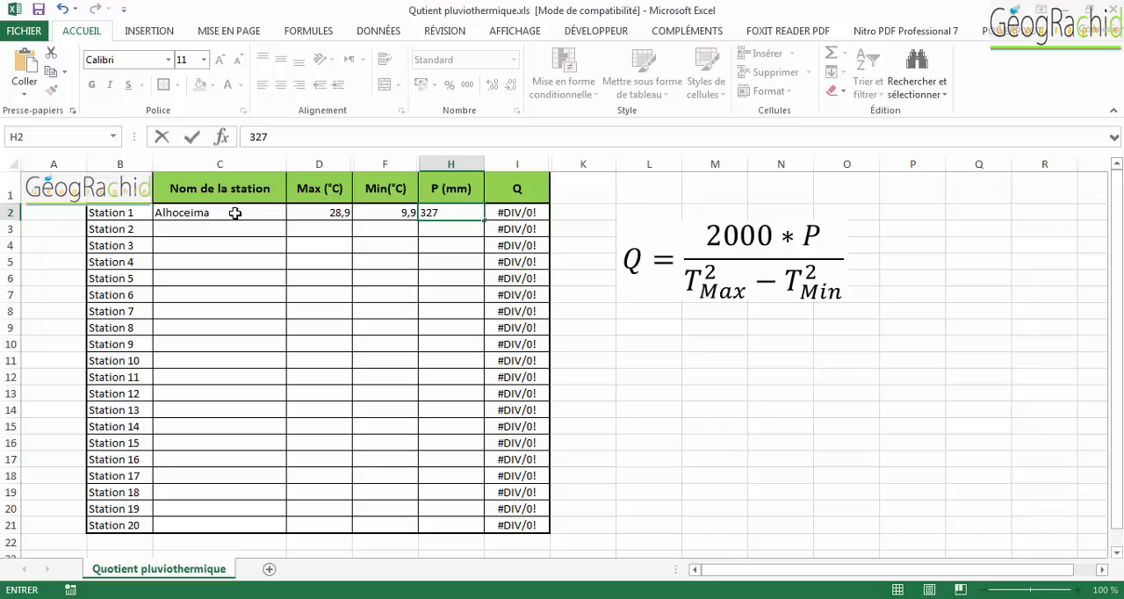
{"action": "key", "text": "Return"}
- Fill in Station 2 as Tetouan with Max 30,7 °C, Min 8 °C and P 747 mm
{"action": "type", "text": "Tetouan"}
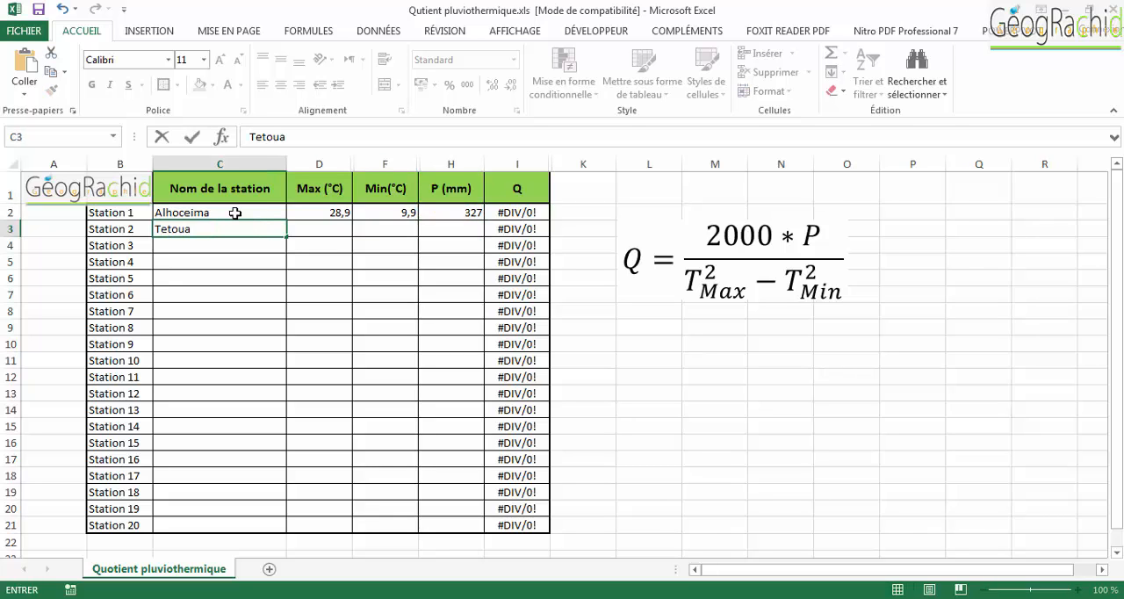
{"action": "key", "text": "Tab"}
{"action": "type", "text": "30,7"}
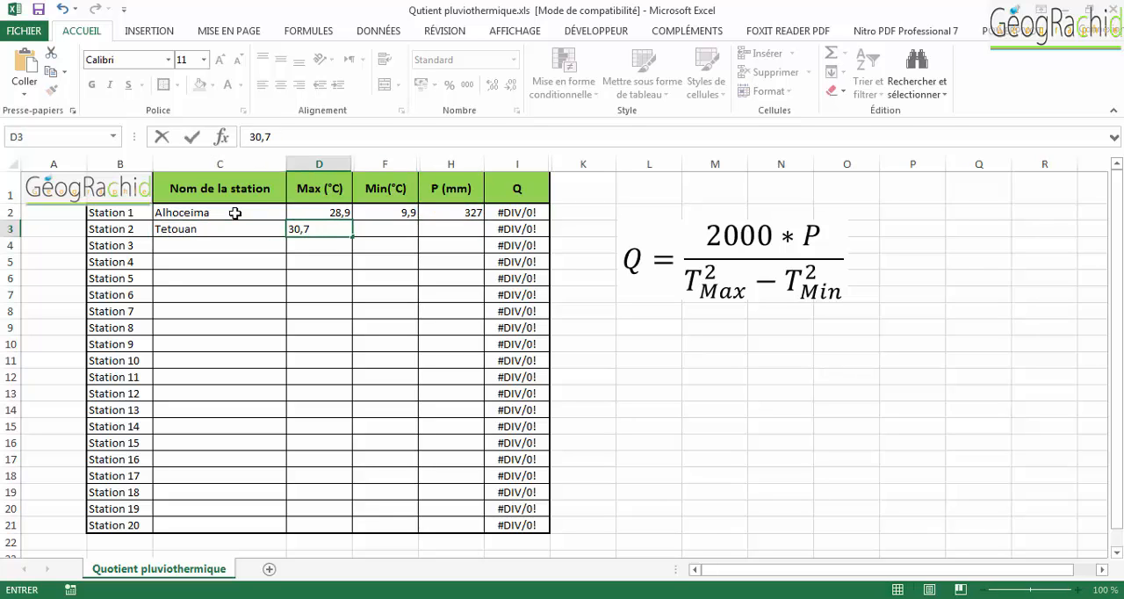
{"action": "key", "text": "Tab"}
{"action": "type", "text": "8"}
{"action": "key", "text": "Tab"}
{"action": "type", "text": "747"}
{"action": "key", "text": "ctrl+Return"}
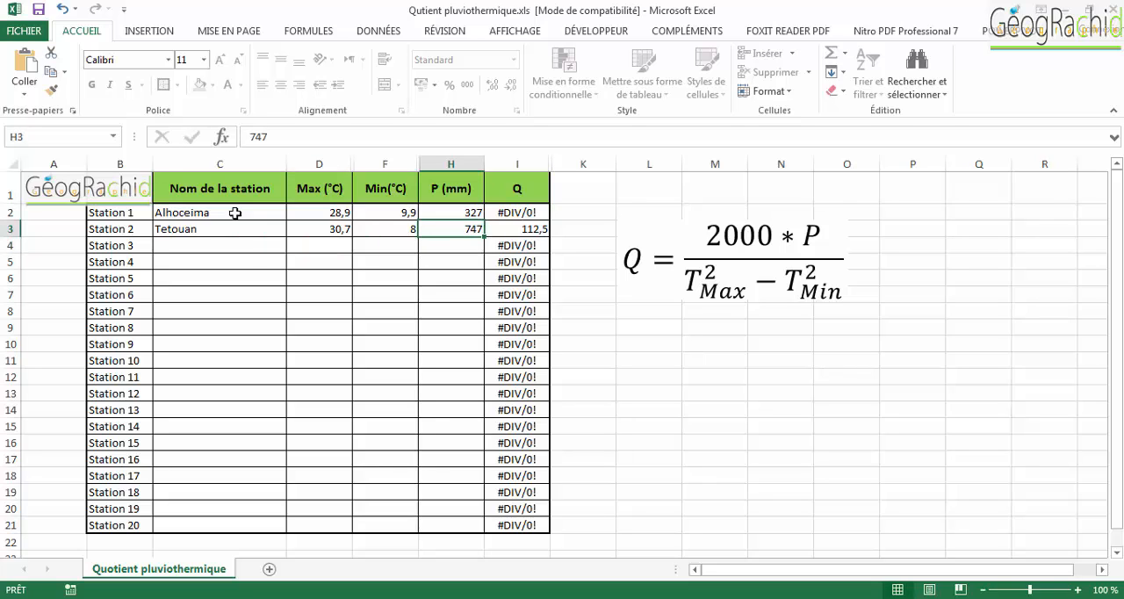
- Fill in Station 3 as ceuta with Max 27,8 °C, Min 9,6 °C and P 500 mm
{"action": "key", "text": "Left"}
{"action": "key", "text": "Left"}
{"action": "key", "text": "Left"}
{"action": "key", "text": "Down"}
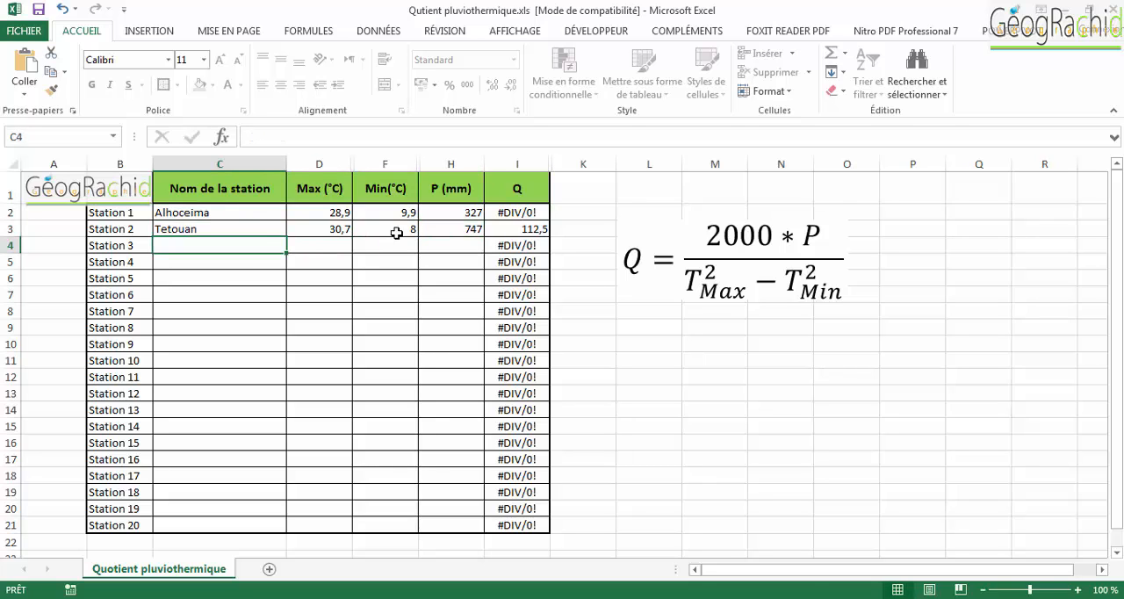
{"action": "type", "text": "ceuta"}
{"action": "key", "text": "Tab"}
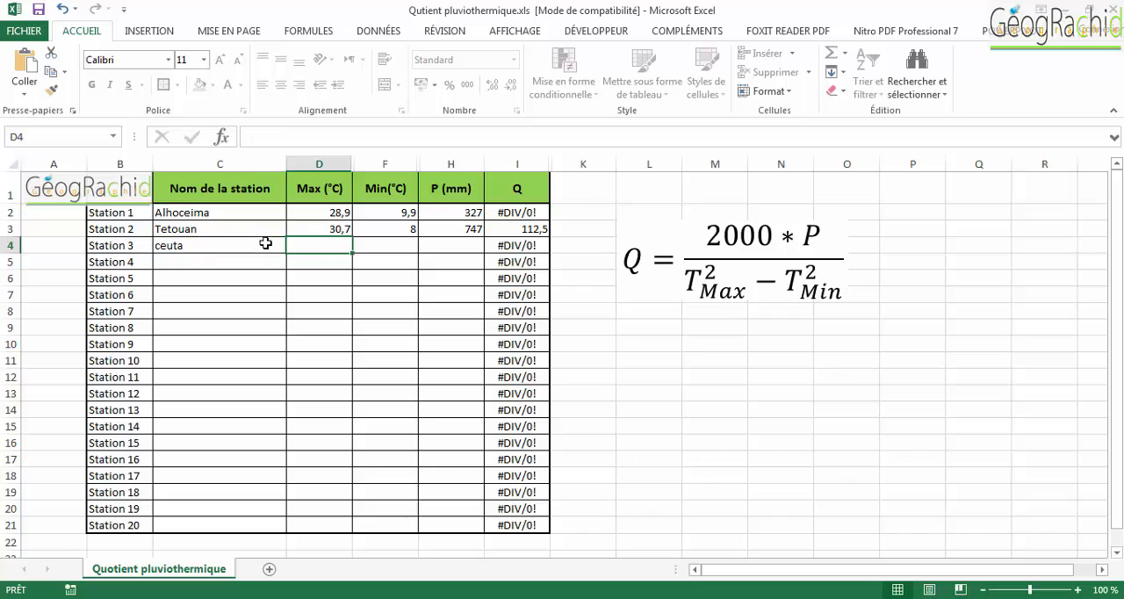
{"action": "type", "text": "27,8"}
{"action": "key", "text": "Tab"}
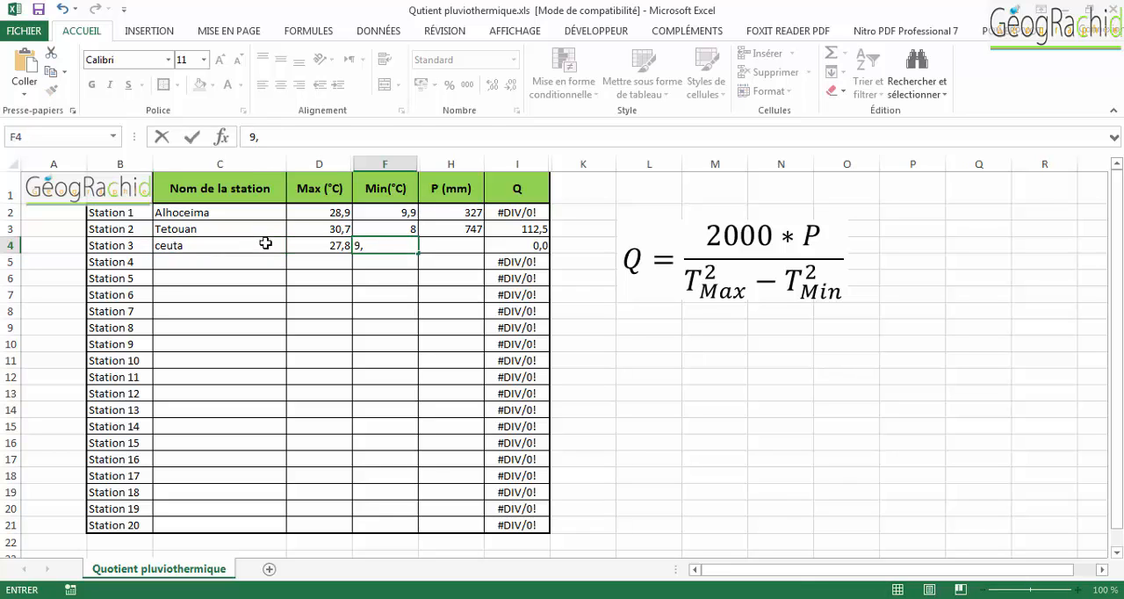
{"action": "type", "text": "9,6"}
{"action": "key", "text": "Tab"}
{"action": "type", "text": "500"}
{"action": "key", "text": "Return"}
{"action": "key", "text": "Up"}
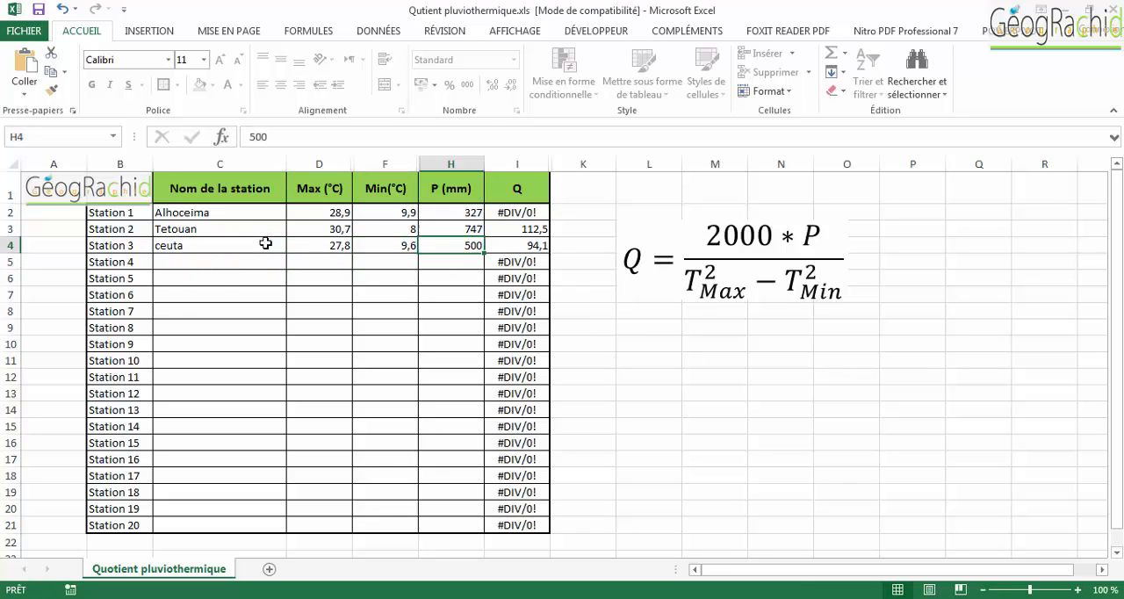
- Fill in Station 4 as Meknes with Max 33,8 °C, Min 4,9 °C and P 573 mm
{"action": "left_click", "coordinate": [216, 264]}
{"action": "type", "text": "Meknes"}
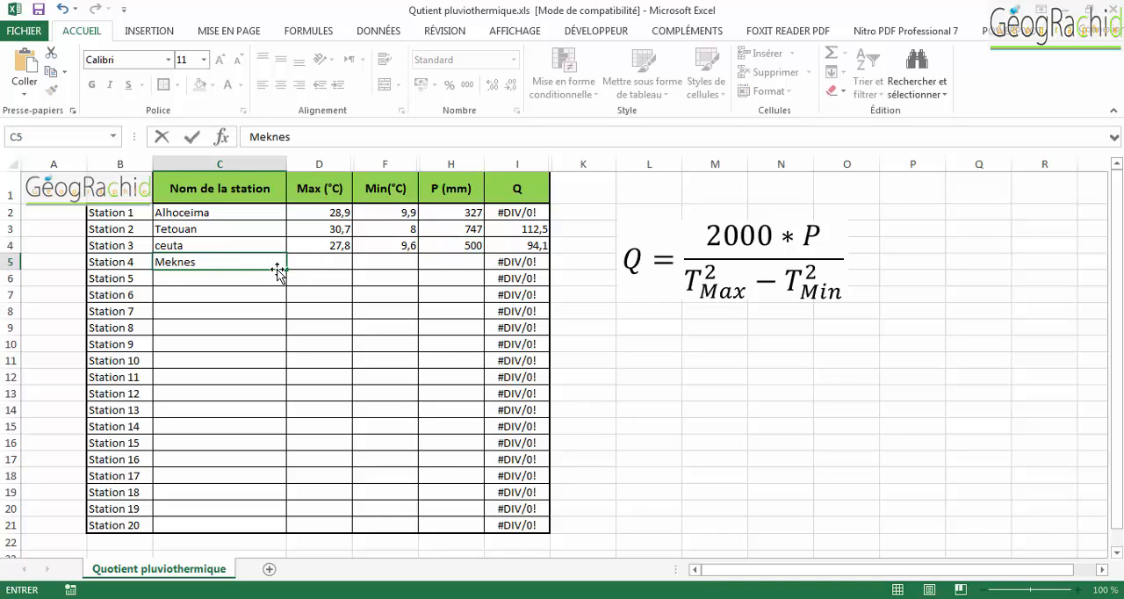
{"action": "key", "text": "Tab"}
{"action": "type", "text": "33,8"}
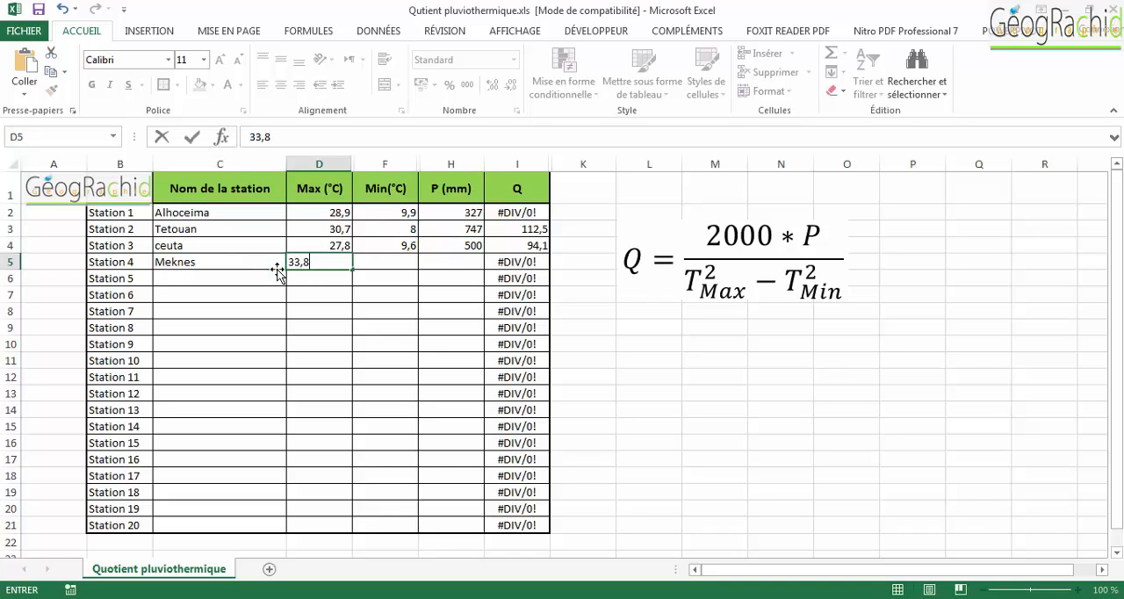
{"action": "key", "text": "Tab"}
{"action": "type", "text": "4,9"}
{"action": "key", "text": "Tab"}
{"action": "type", "text": "5"}
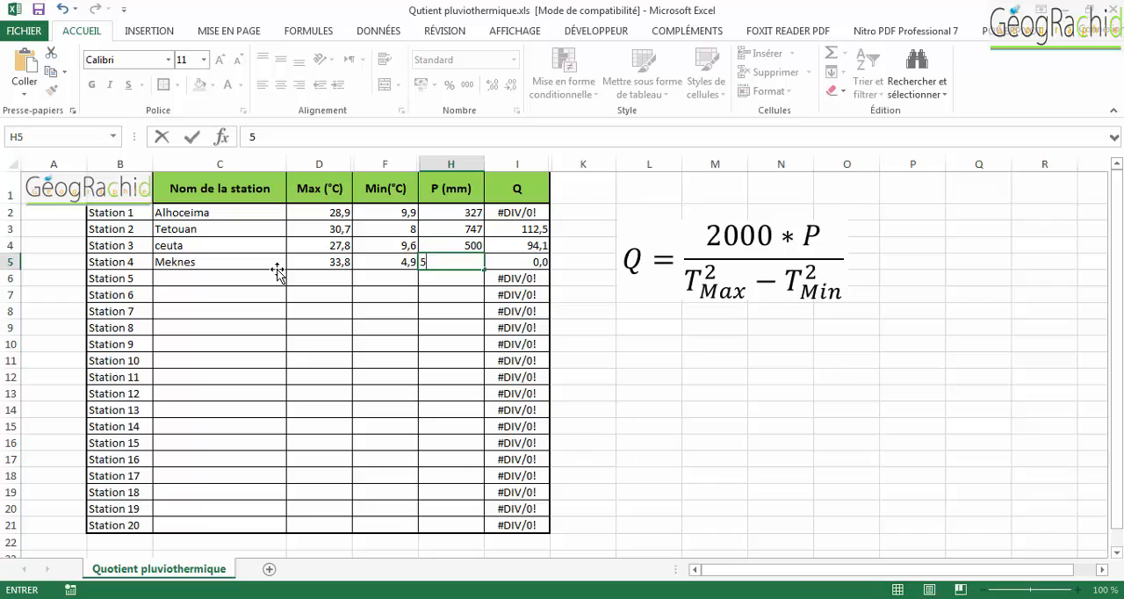
{"action": "type", "text": "73"}
{"action": "key", "text": "Return"}
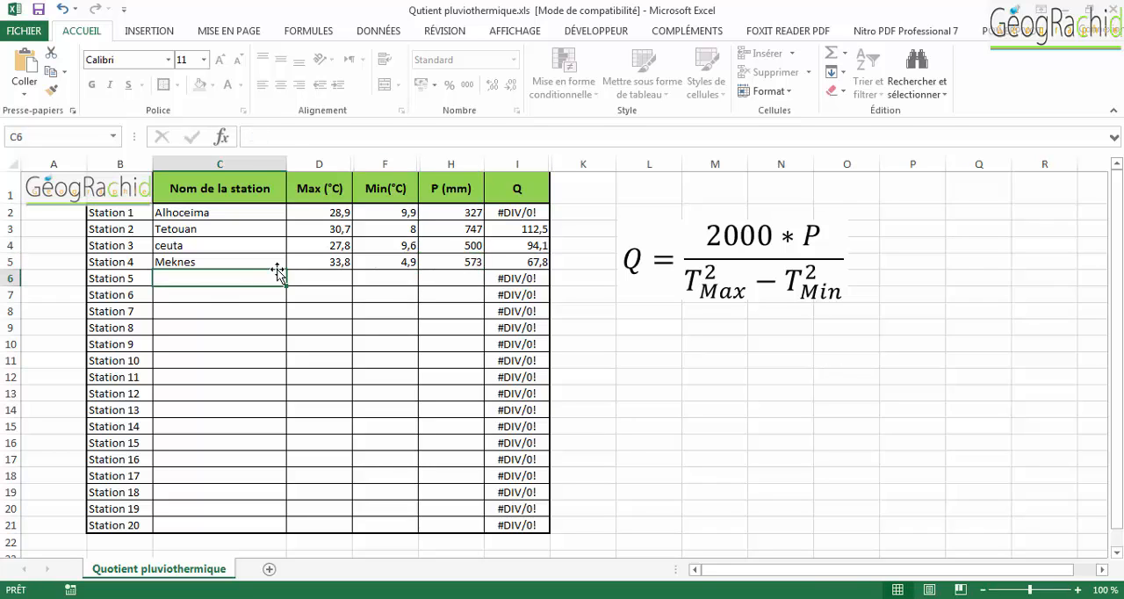
- Fill in Station 5 as Tanger with Max 25,8 °C, Min 9,9 °C and P 876 mm
{"action": "type", "text": "Tanger"}
{"action": "key", "text": "Tab"}
{"action": "type", "text": "25,8"}
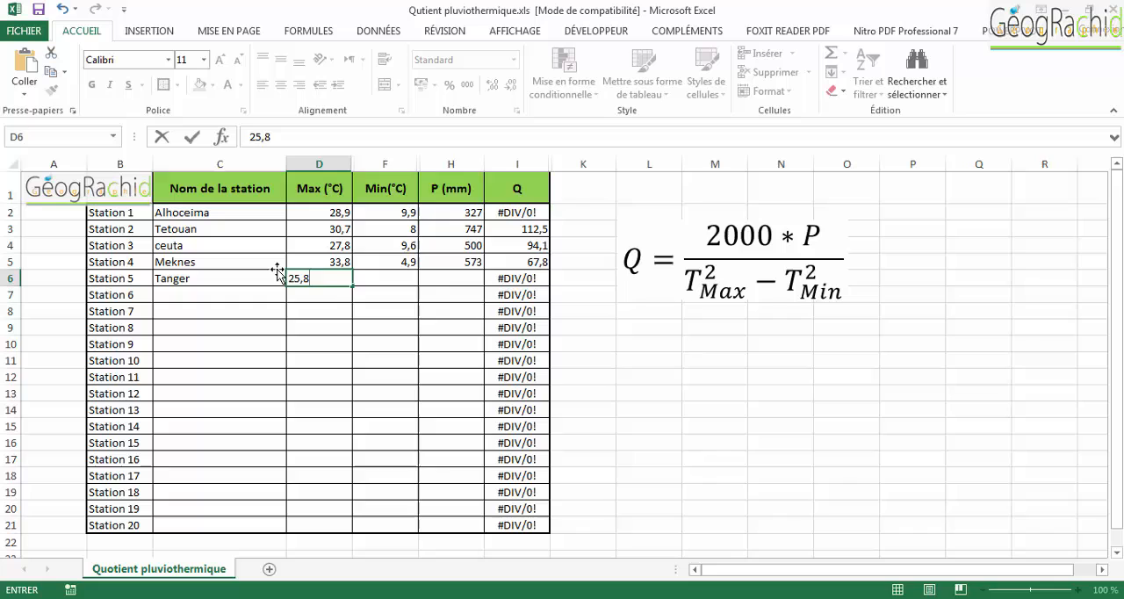
{"action": "key", "text": "Tab"}
{"action": "type", "text": "9,9"}
{"action": "key", "text": "Tab"}
{"action": "type", "text": "876"}
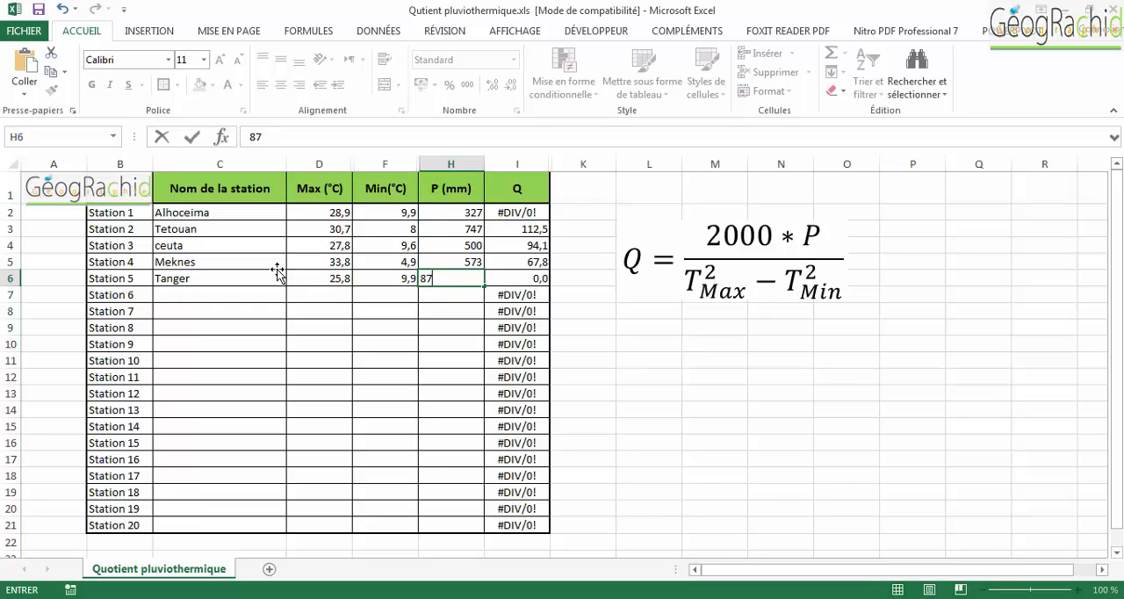
{"action": "key", "text": "Return"}
- Fill in Station 6 as Mellila with Max 28,6 °C, Min 9,8 °C and P 401 mm
{"action": "type", "text": "Mellila"}
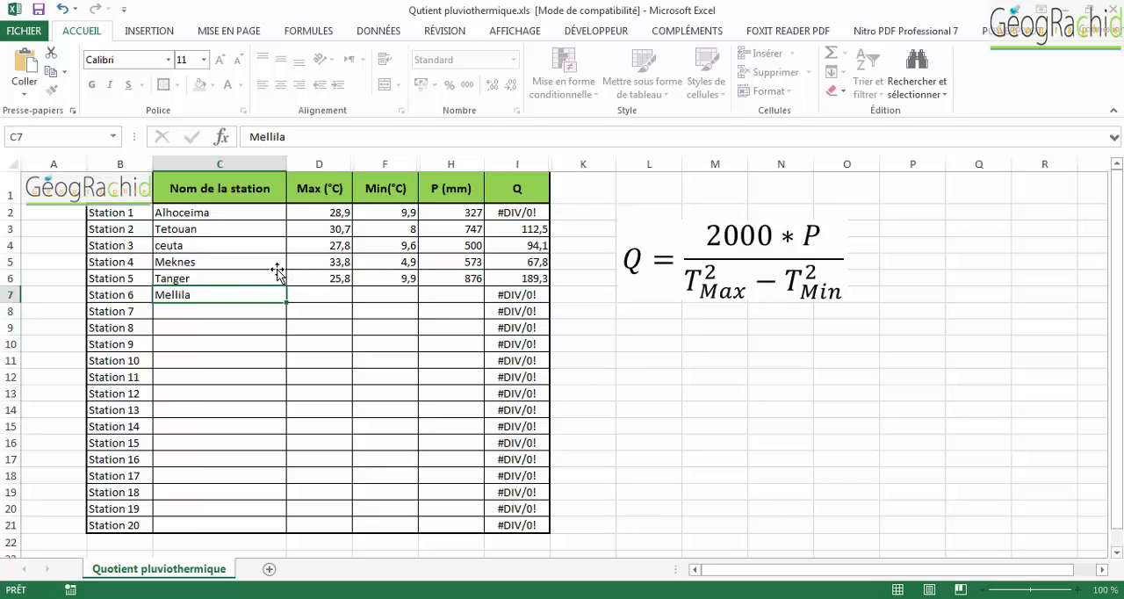
{"action": "key", "text": "Tab"}
{"action": "type", "text": "28,6"}
{"action": "key", "text": "Tab"}
{"action": "type", "text": "9,8"}
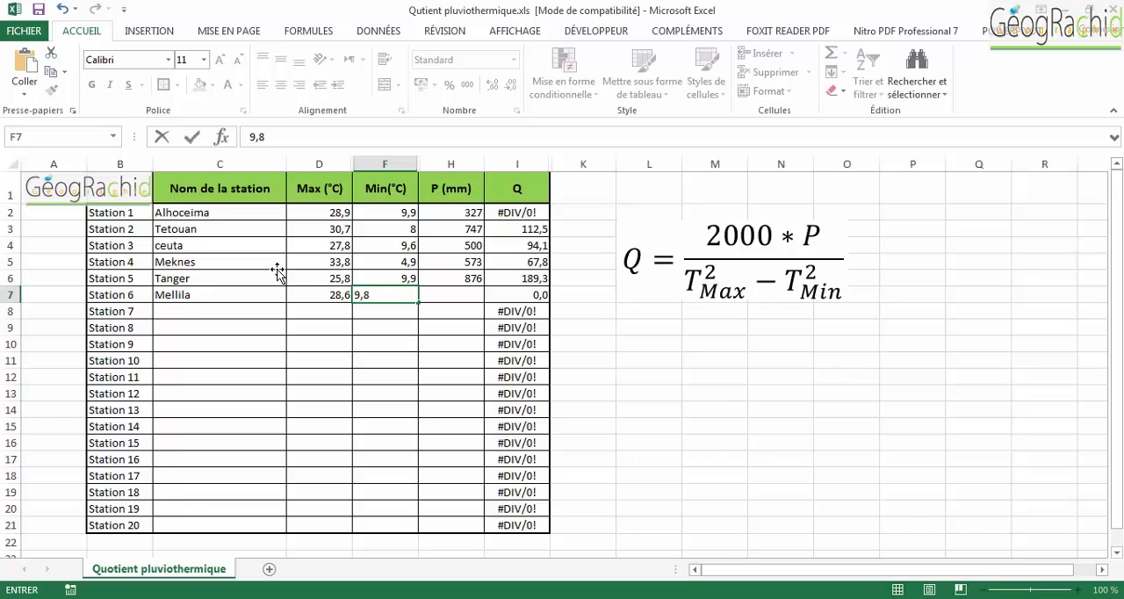
{"action": "key", "text": "Tab"}
{"action": "type", "text": "401"}
{"action": "key", "text": "Return"}
- Fill in Station 7 as Midelt with Max 33,8 °C, Min 0,2 °C and P 235 mm
{"action": "type", "text": "Midelt"}
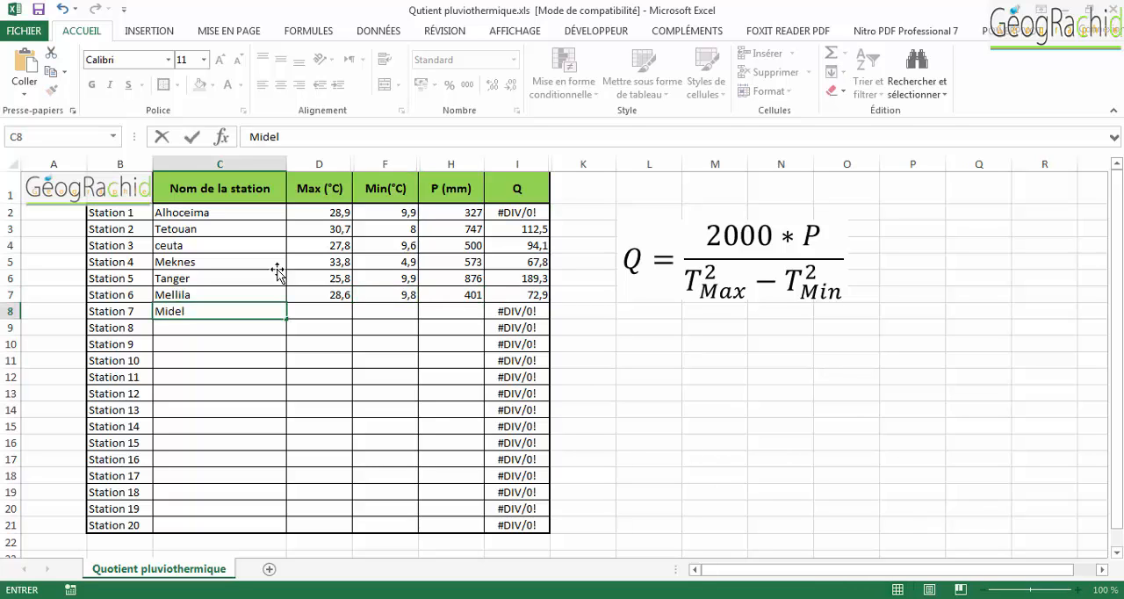
{"action": "key", "text": "Tab"}
{"action": "type", "text": "33,8"}
{"action": "key", "text": "Tab"}
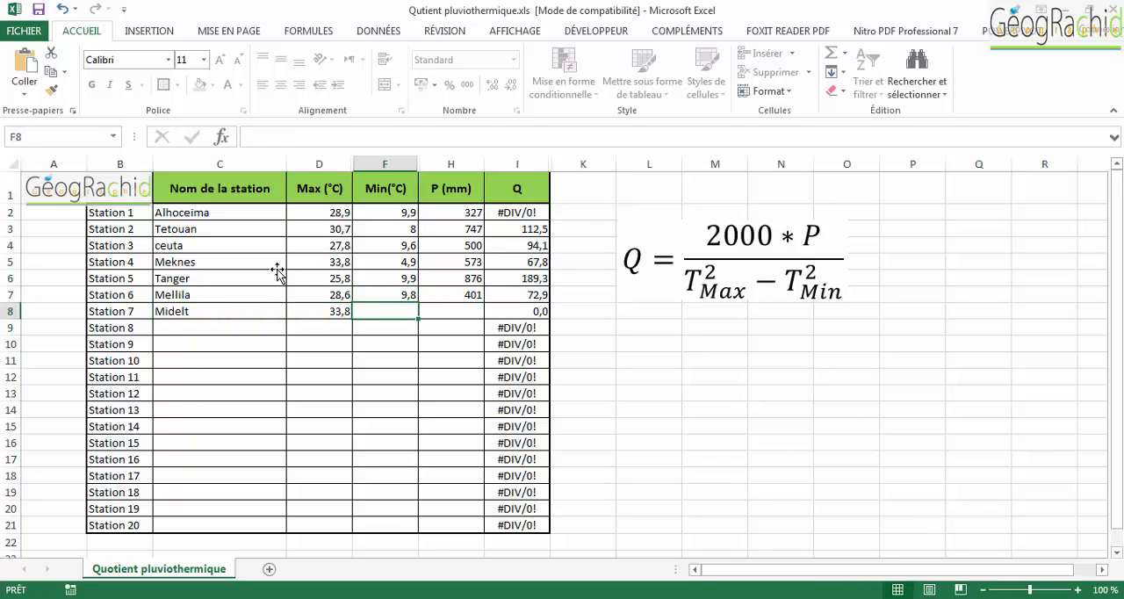
{"action": "type", "text": "0,2"}
{"action": "key", "text": "Tab"}
{"action": "type", "text": "235"}
{"action": "key", "text": "Return"}
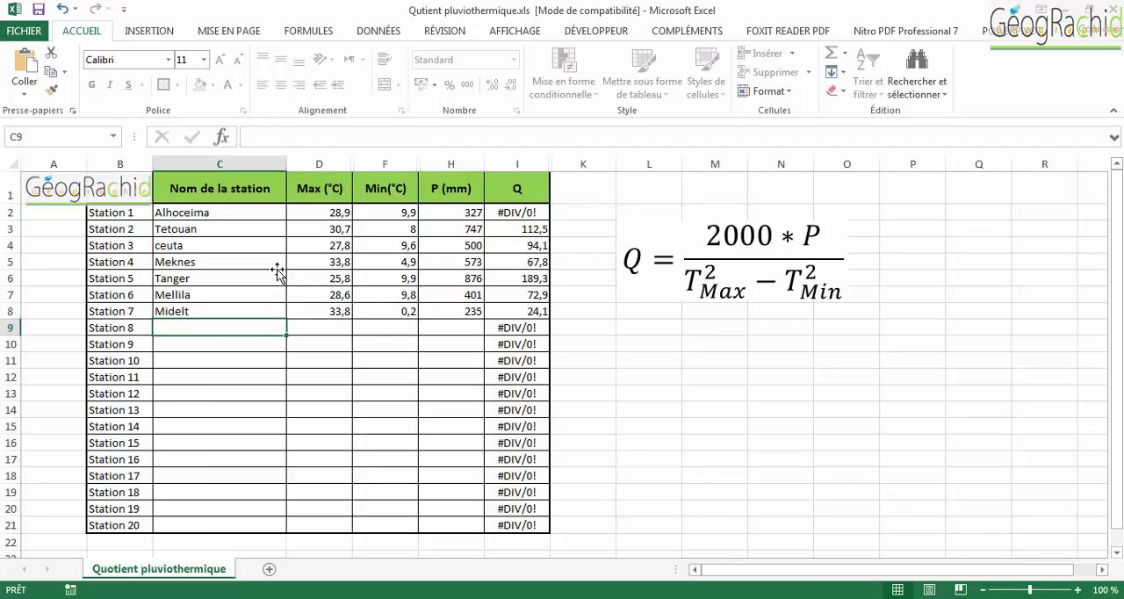
- Fill in Station 8 as Oujda with Max 34,3 °C, Min 4 °C and P 335 mm
{"action": "type", "text": "Oujda"}
{"action": "key", "text": "Tab"}
{"action": "type", "text": "34"}
{"action": "key", "text": "Tab"}
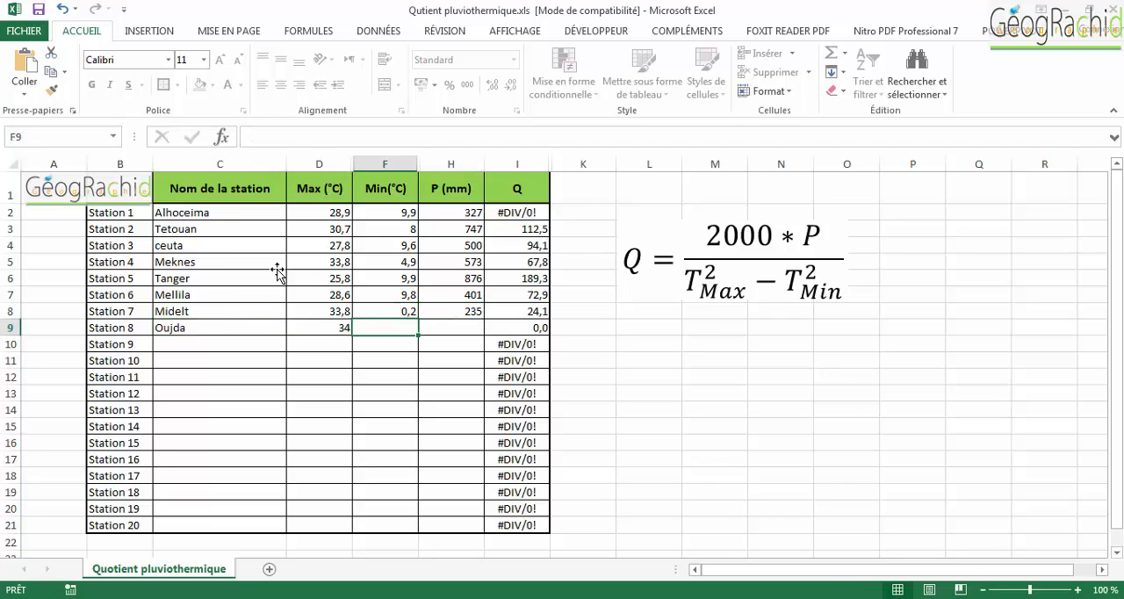
{"action": "key", "text": "shift+Tab"}
{"action": "type", "text": "34,3"}
{"action": "key", "text": "Tab"}
{"action": "type", "text": "335"}
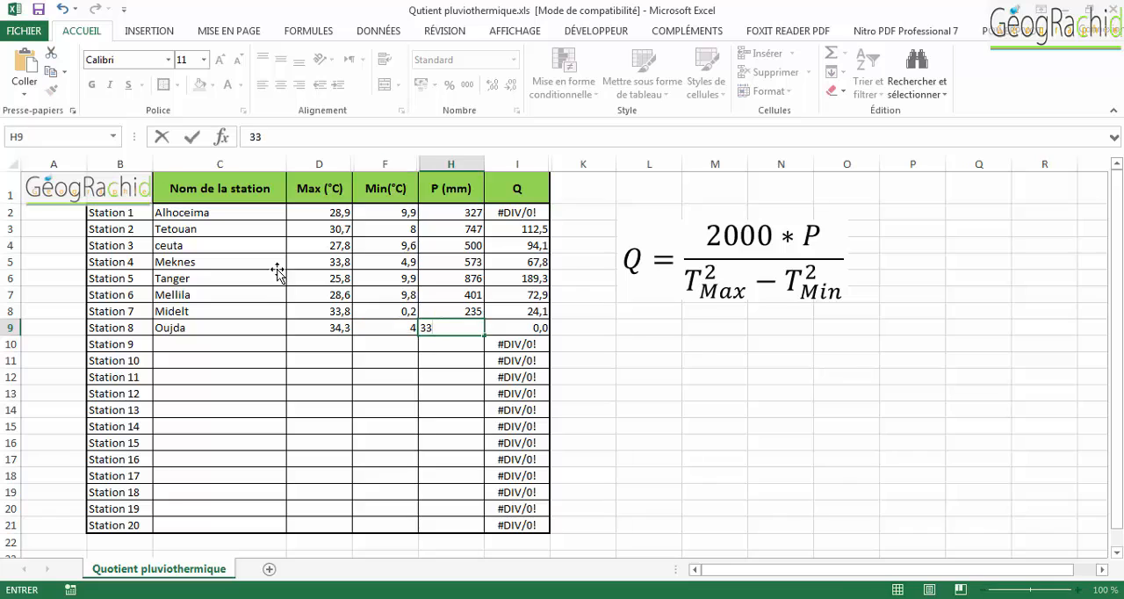
{"action": "key", "text": "Return"}
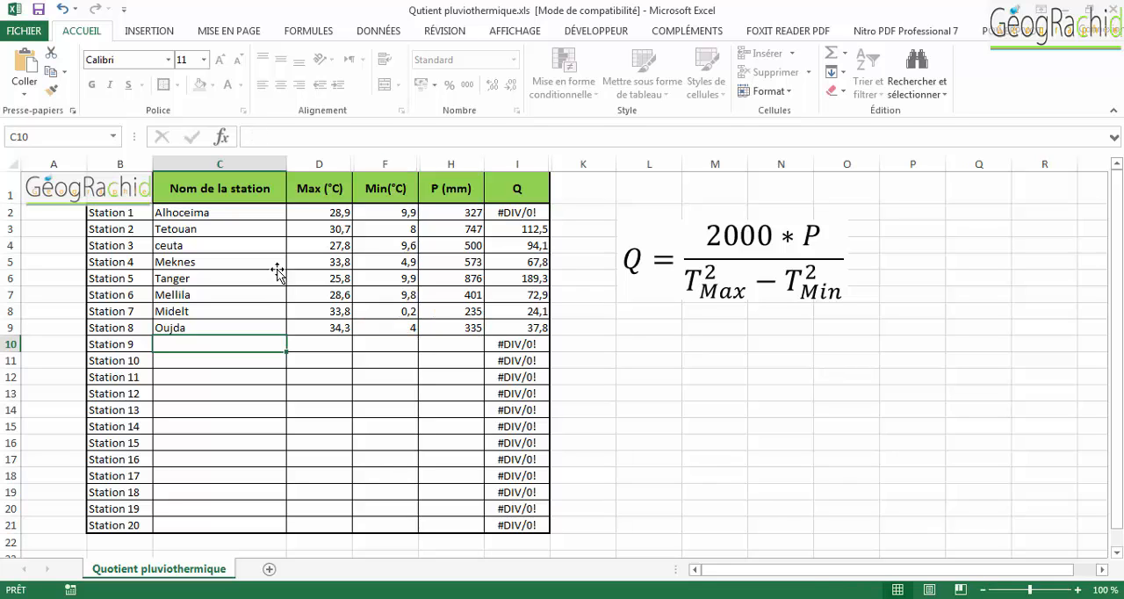
- Fill in Station 9 as Fès with Max 38,7 °C, Min 4,5 °C and P 573 mm
{"action": "key", "text": "BackSpace"}
{"action": "type", "text": "Fès"}
{"action": "key", "text": "Tab"}
{"action": "type", "text": "38,7"}
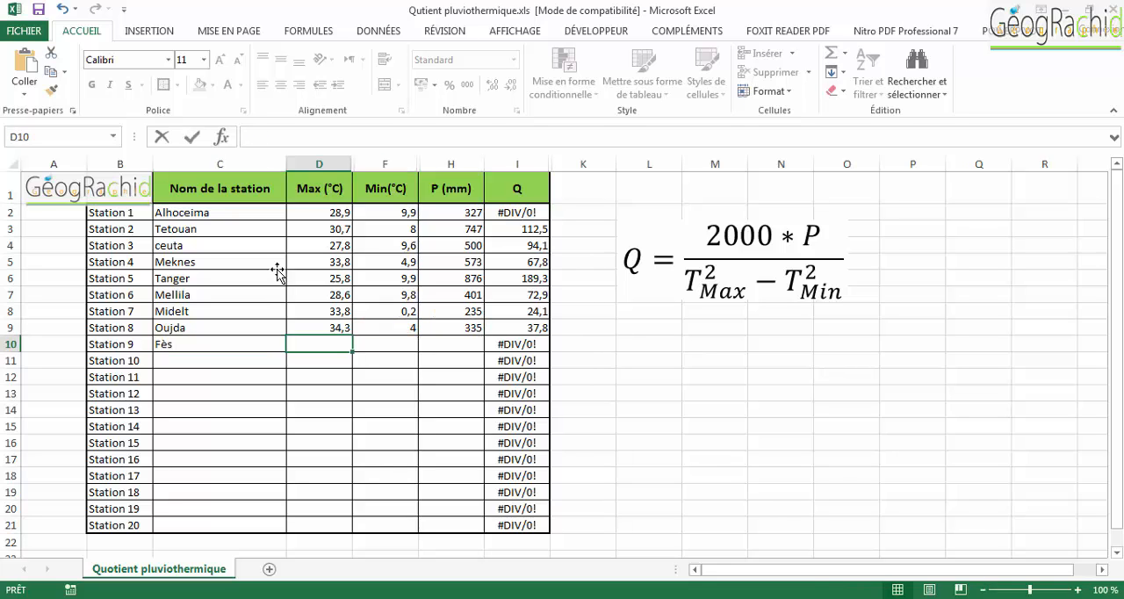
{"action": "key", "text": "Tab"}
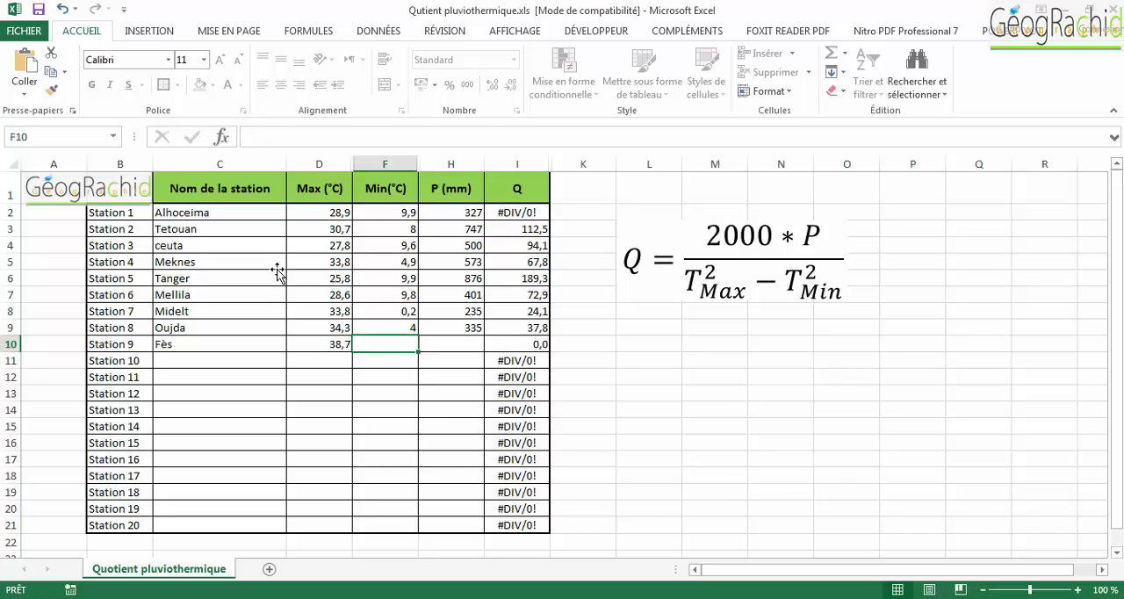
{"action": "type", "text": "4,5"}
{"action": "key", "text": "Tab"}
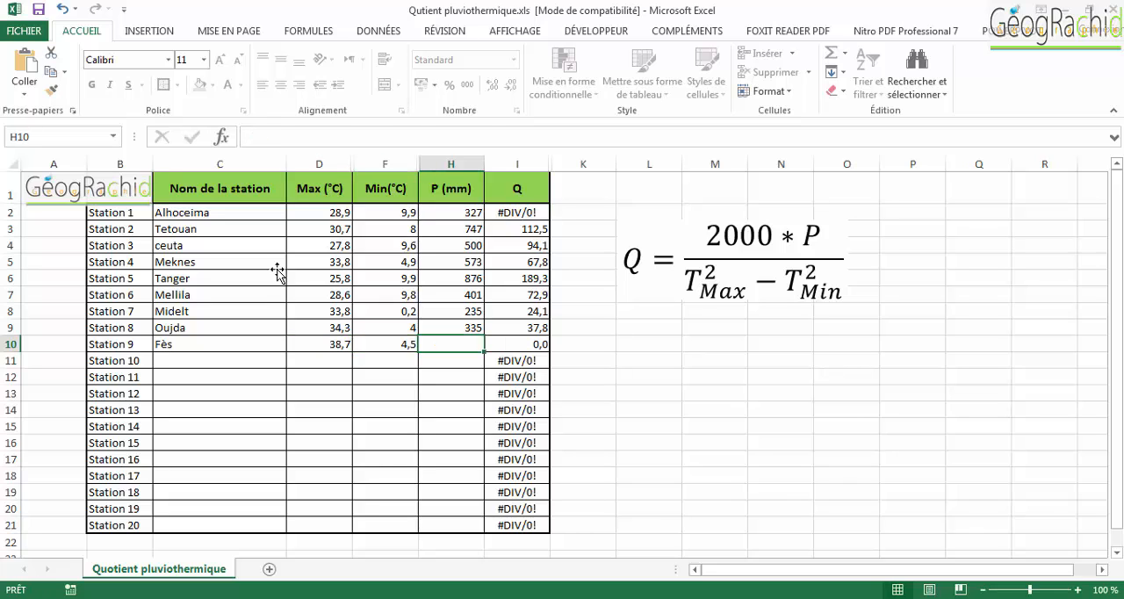
{"action": "type", "text": "573"}
{"action": "key", "text": "Return"}
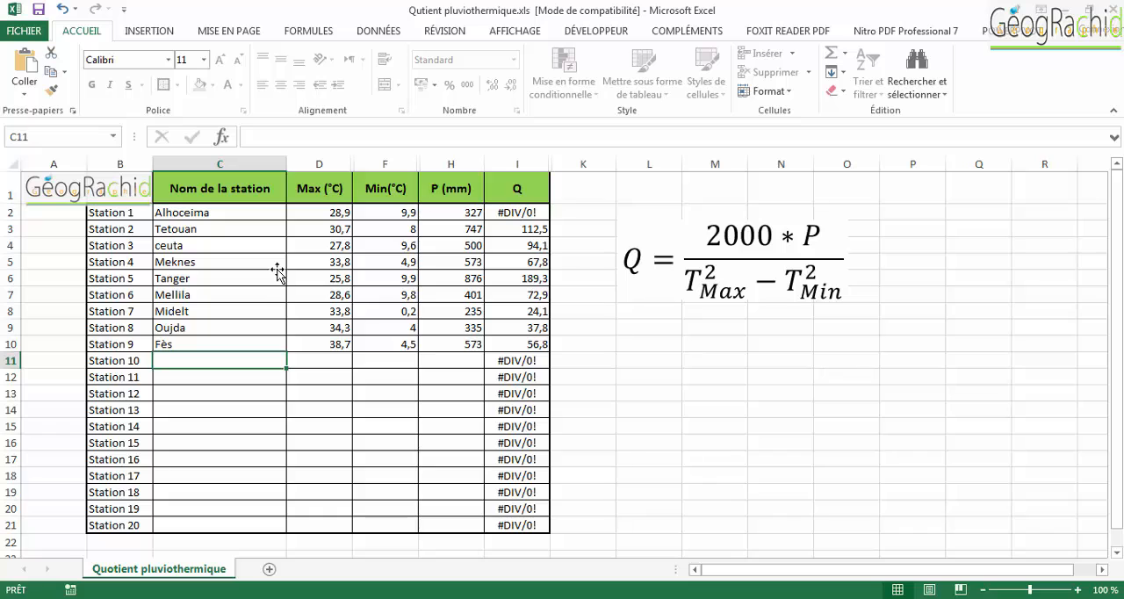
- Fill in Station 10 as Rabat with Max 28,8 °C, Min 8,1 °C and P 510 mm
{"action": "type", "text": "Rabat"}
{"action": "key", "text": "Tab"}
{"action": "type", "text": "28,8"}
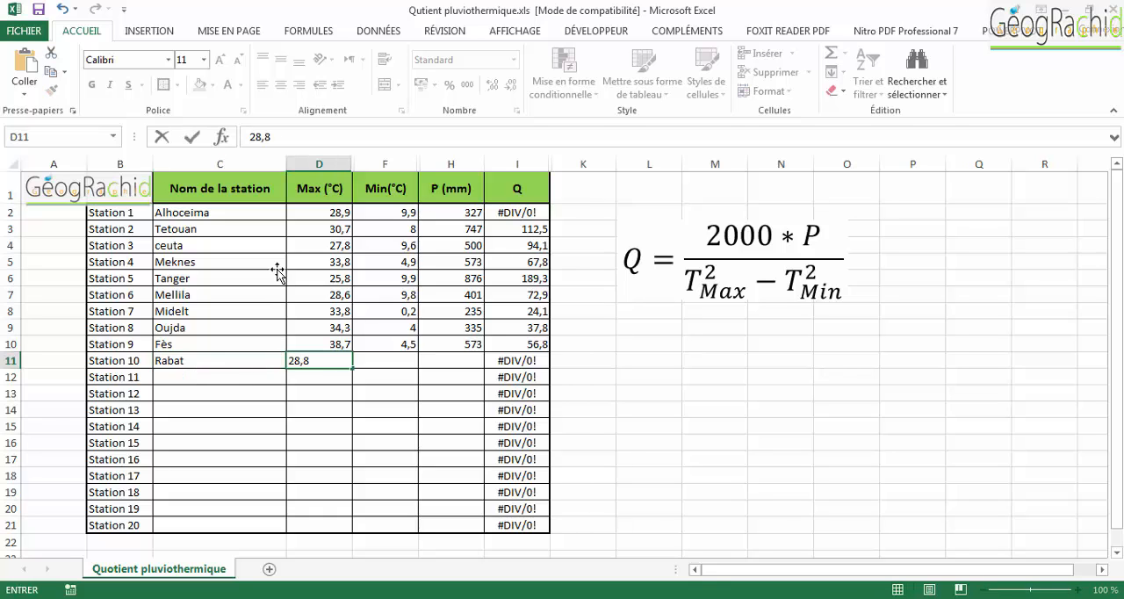
{"action": "key", "text": "Tab"}
{"action": "type", "text": "8,1"}
{"action": "key", "text": "Tab"}
{"action": "type", "text": "510"}
{"action": "key", "text": "Return"}
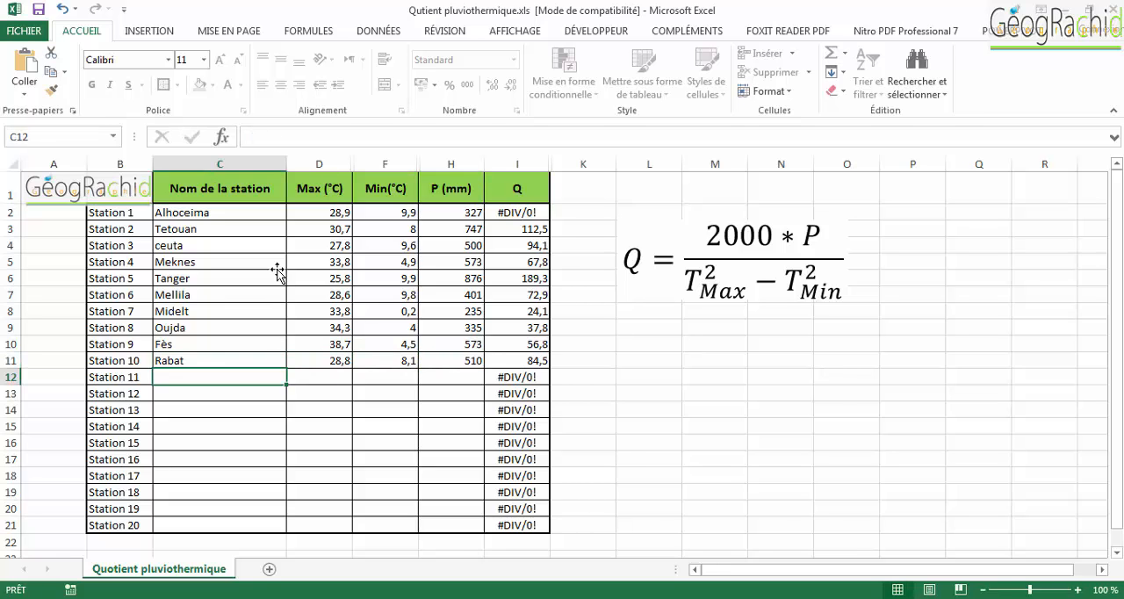
- Fill in Station 11 as Khénifra with Max 39,5 °C, Min 1,5 °C and P 666 mm
{"action": "type", "text": "Khénifra"}
{"action": "key", "text": "Tab"}
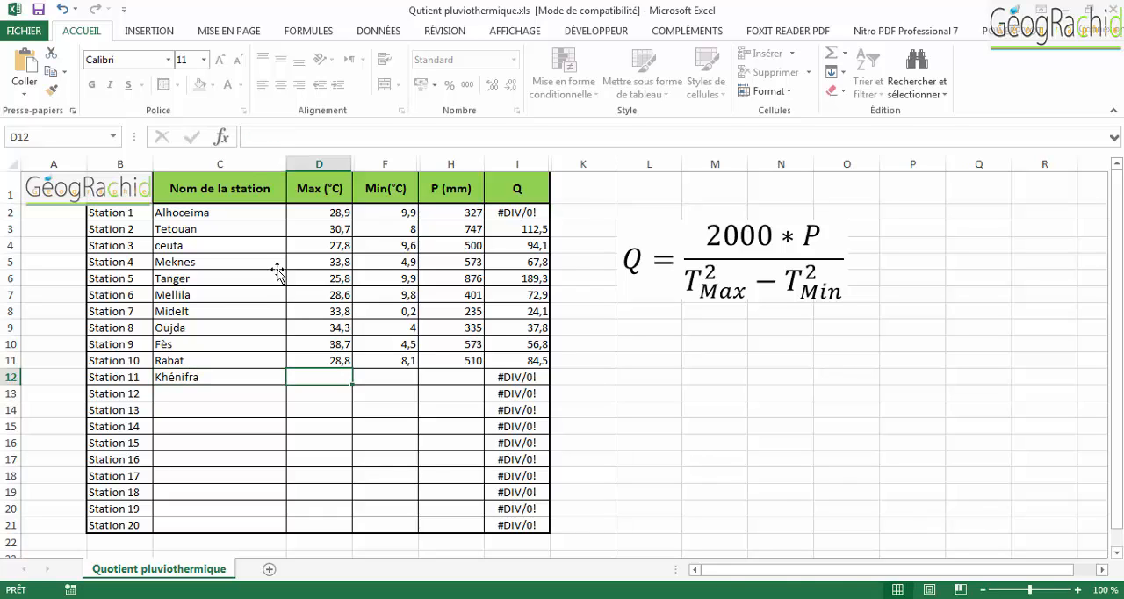
{"action": "type", "text": "39,5"}
{"action": "key", "text": "Tab"}
{"action": "type", "text": "1,5"}
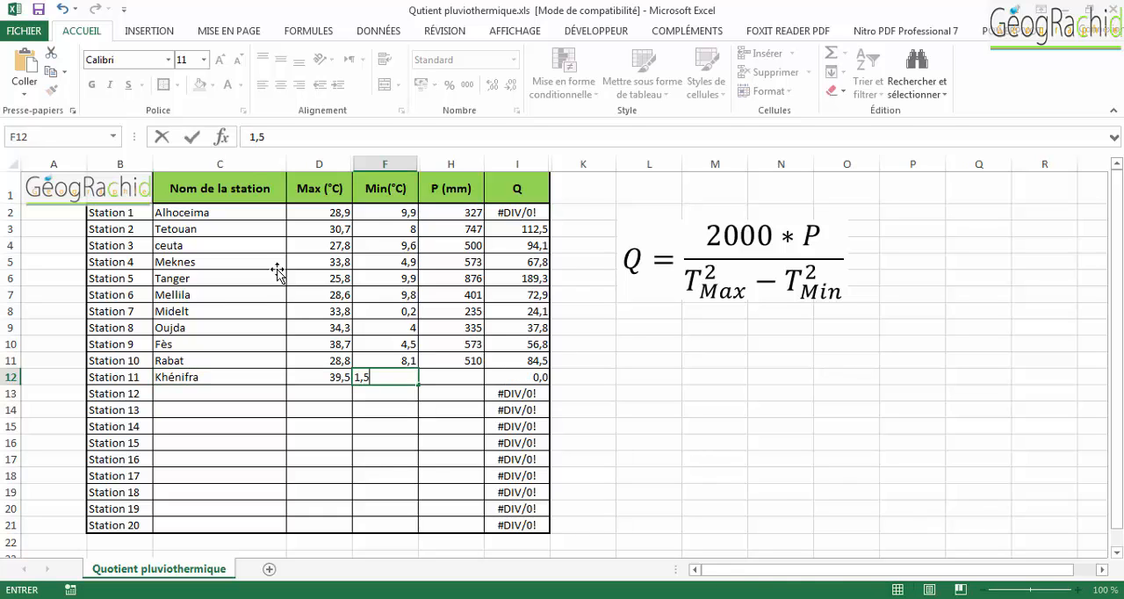
{"action": "key", "text": "Tab"}
{"action": "type", "text": "666"}
{"action": "key", "text": "Return"}
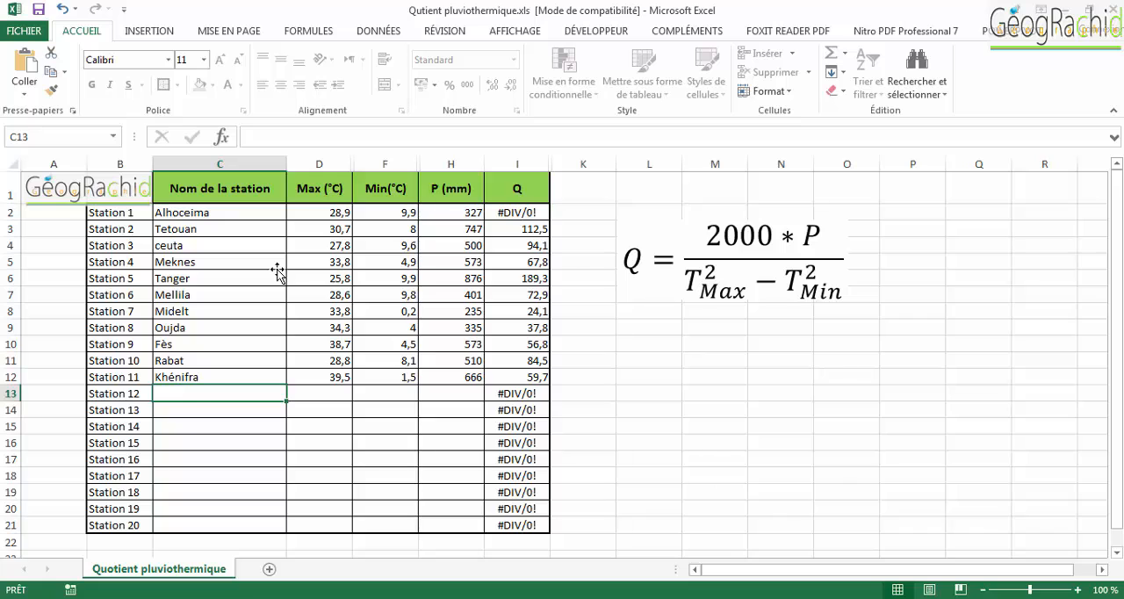
- Fill in Station 12 as Khouribga with Max 34,9 °C, Min 3,8 °C and P 395 mm
{"action": "type", "text": "Khouribga"}
{"action": "key", "text": "Tab"}
{"action": "type", "text": "3"}
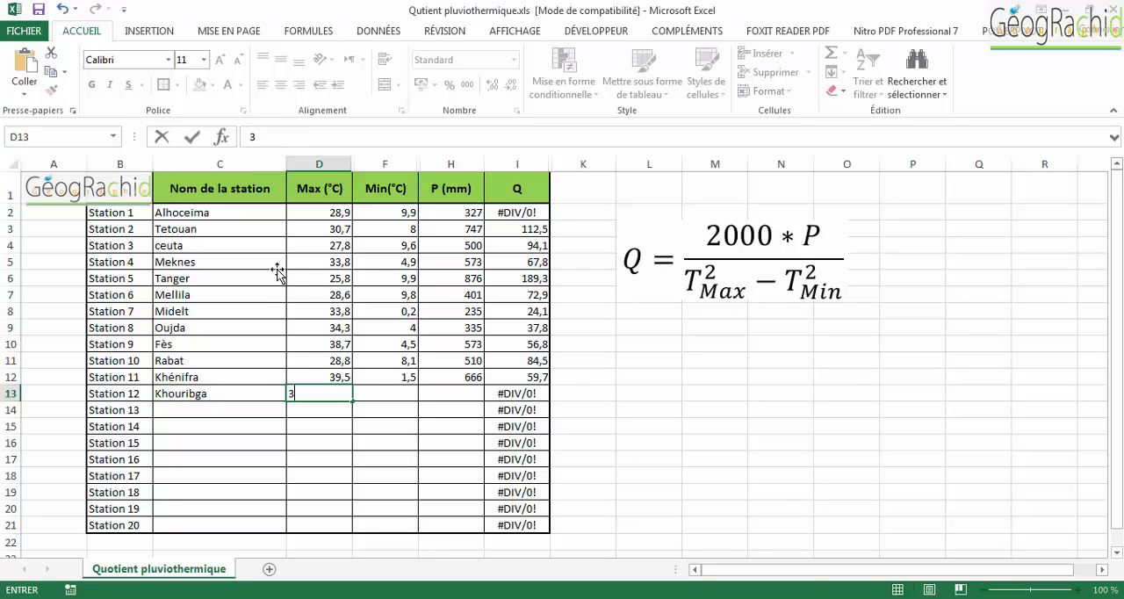
{"action": "type", "text": "4,9"}
{"action": "key", "text": "Tab"}
{"action": "type", "text": "3,8"}
{"action": "key", "text": "Tab"}
{"action": "type", "text": "39"}
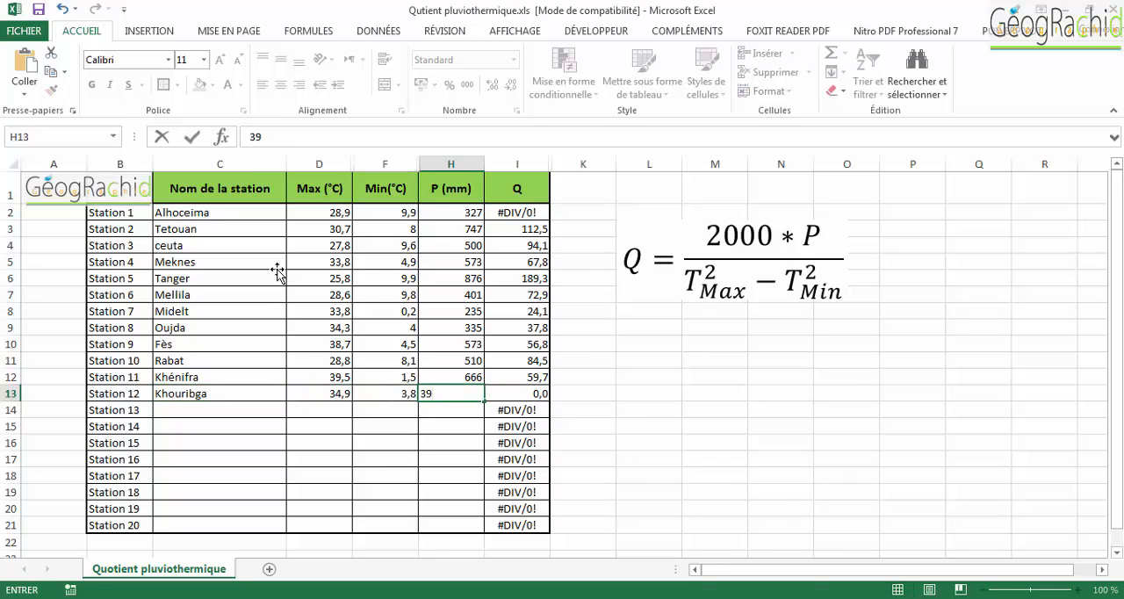
{"action": "type", "text": "5"}
{"action": "key", "text": "Return"}
- Fill in Station 13 as Safi with Max 29,5 °C, Min 8,4 °C and P 336 mm
{"action": "type", "text": "Safi"}
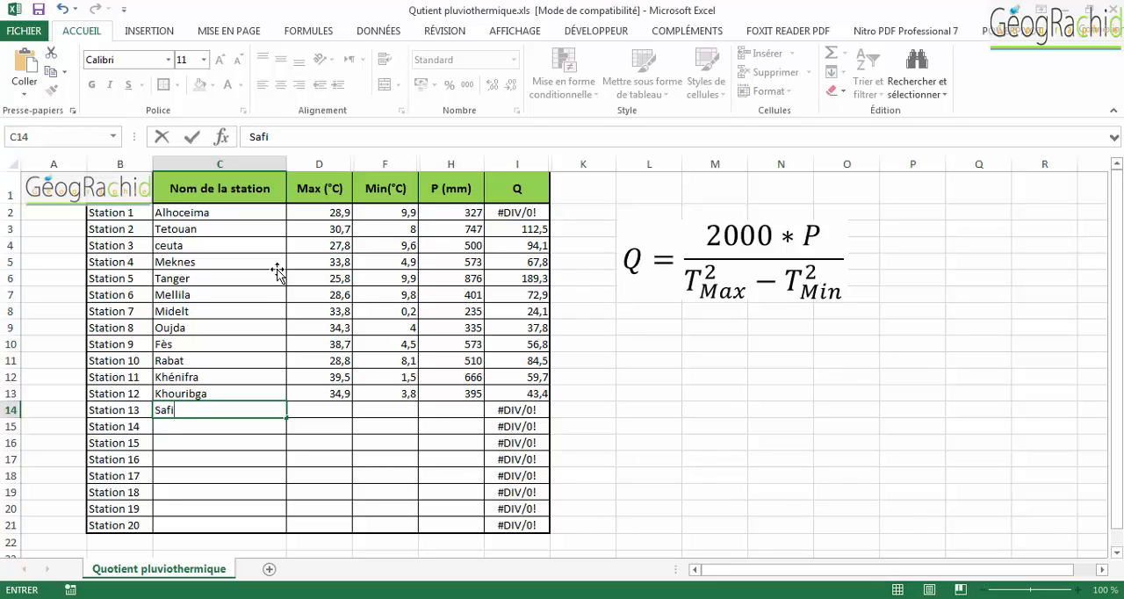
{"action": "key", "text": "Tab"}
{"action": "type", "text": "29,5"}
{"action": "key", "text": "Tab"}
{"action": "type", "text": "8,4"}
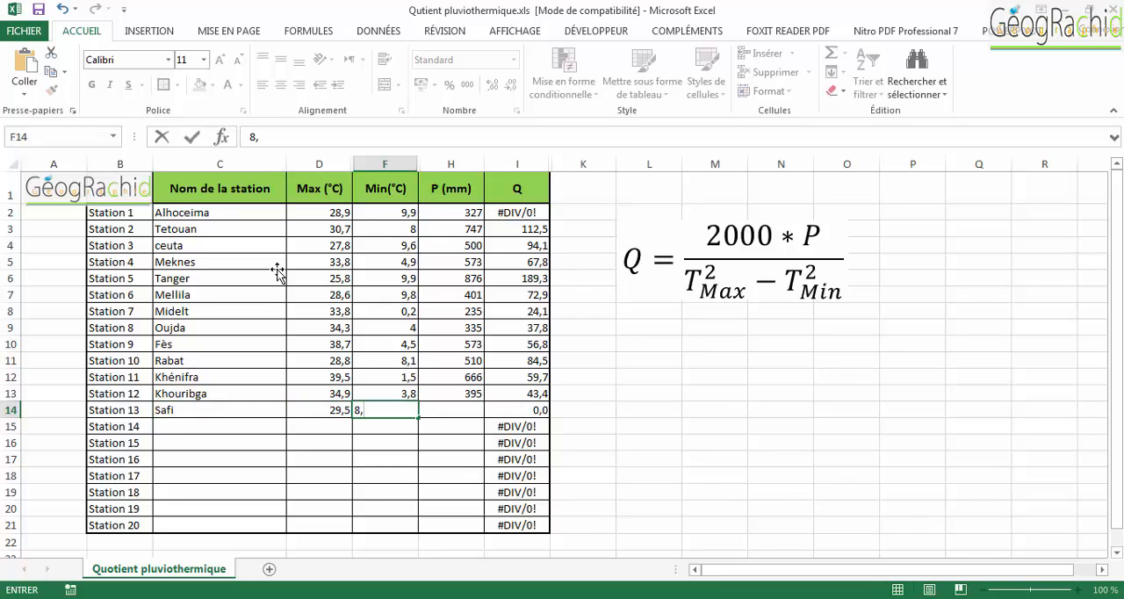
{"action": "key", "text": "Tab"}
{"action": "type", "text": "336"}
{"action": "key", "text": "Return"}
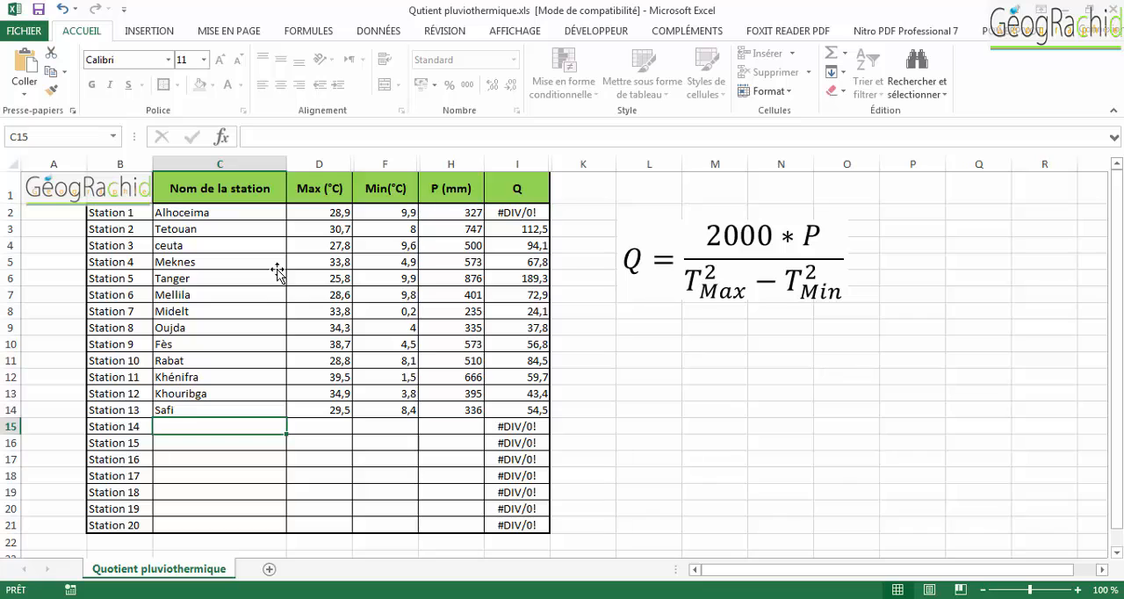
- Fill in Station 14 as Marrakech with Max 37,9 °C, Min 5,1 °C and P 250 mm
{"action": "type", "text": "Marrakech"}
{"action": "key", "text": "Tab"}
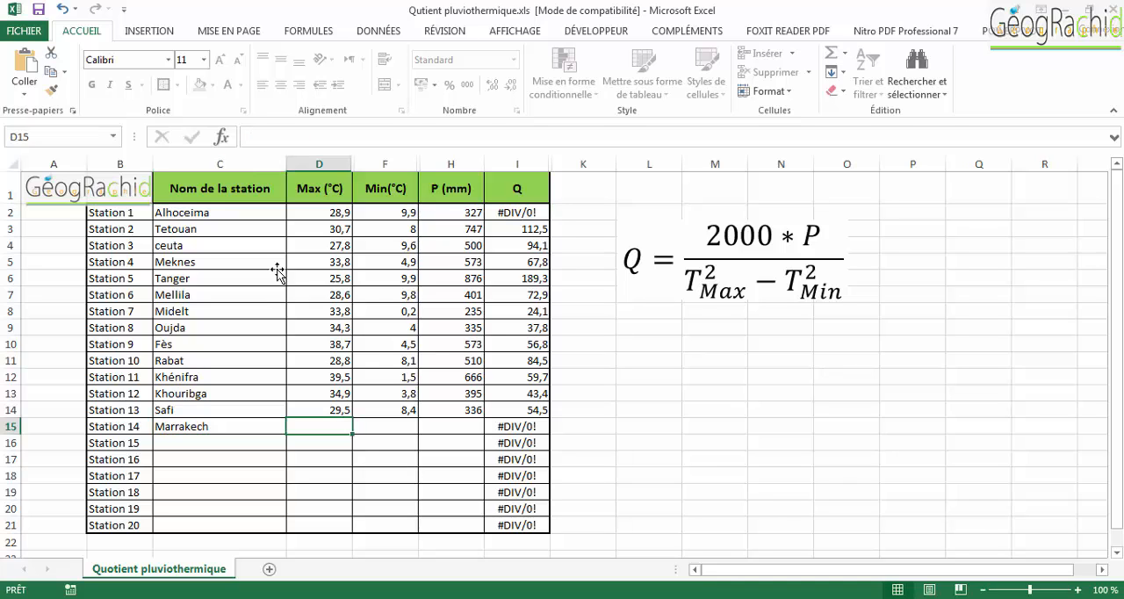
{"action": "type", "text": "37,9"}
{"action": "key", "text": "Tab"}
{"action": "type", "text": "5,1"}
{"action": "key", "text": "Tab"}
{"action": "type", "text": "250"}
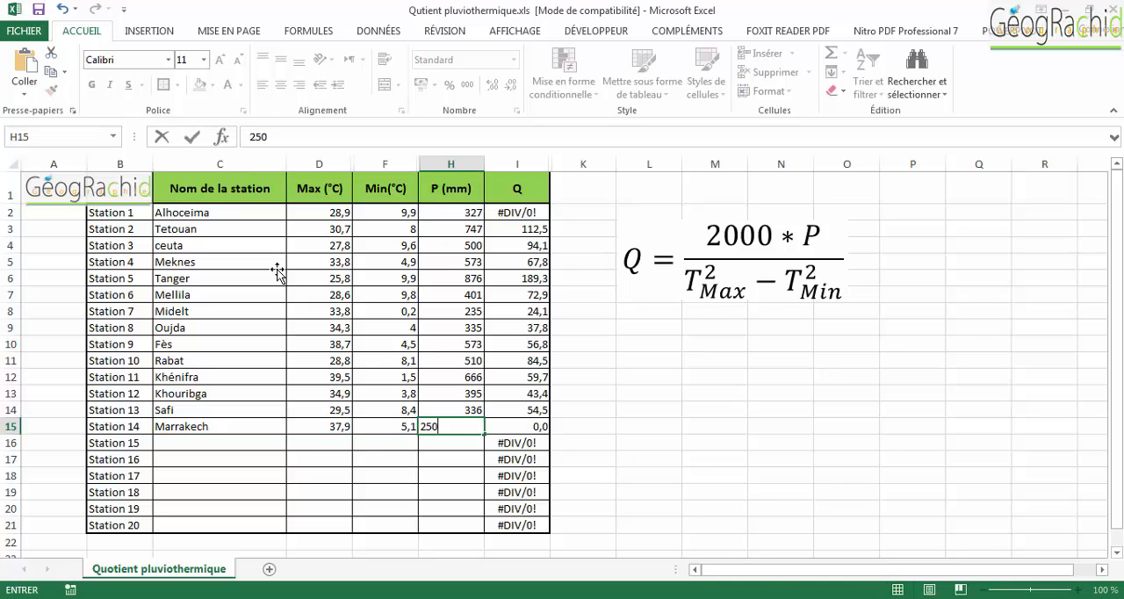
{"action": "key", "text": "Return"}
- Fill in Station 15 as Ifran with Max 30,3 °C, Min -4 °C and P 1122 mm
{"action": "type", "text": "Ifran"}
{"action": "key", "text": "Tab"}
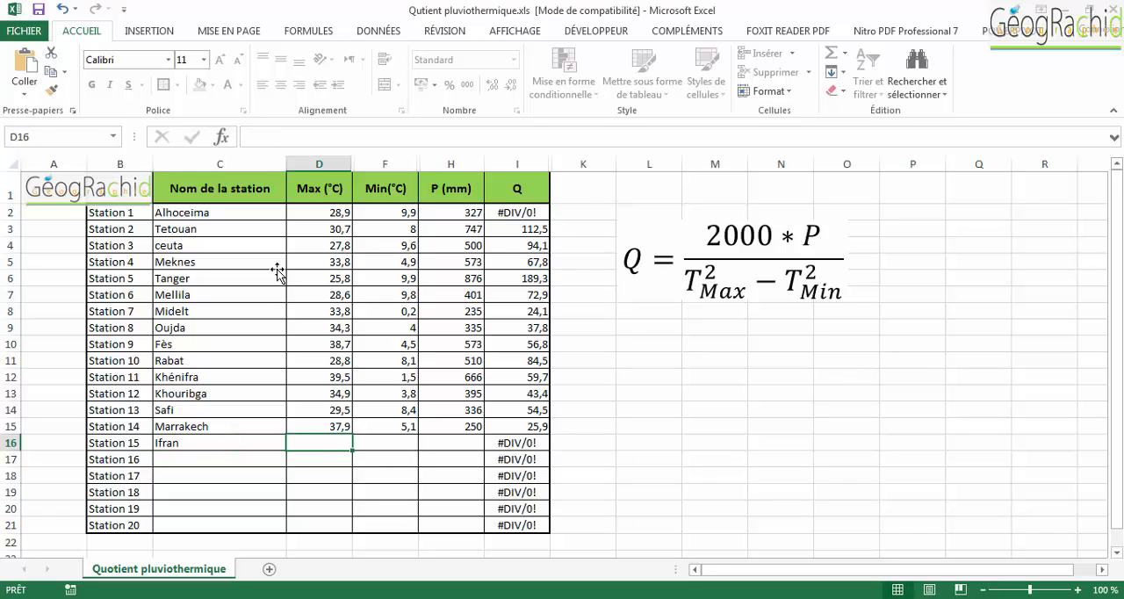
{"action": "type", "text": "30,3"}
{"action": "key", "text": "Tab"}
{"action": "type", "text": "-4"}
{"action": "key", "text": "Tab"}
{"action": "type", "text": "1122"}
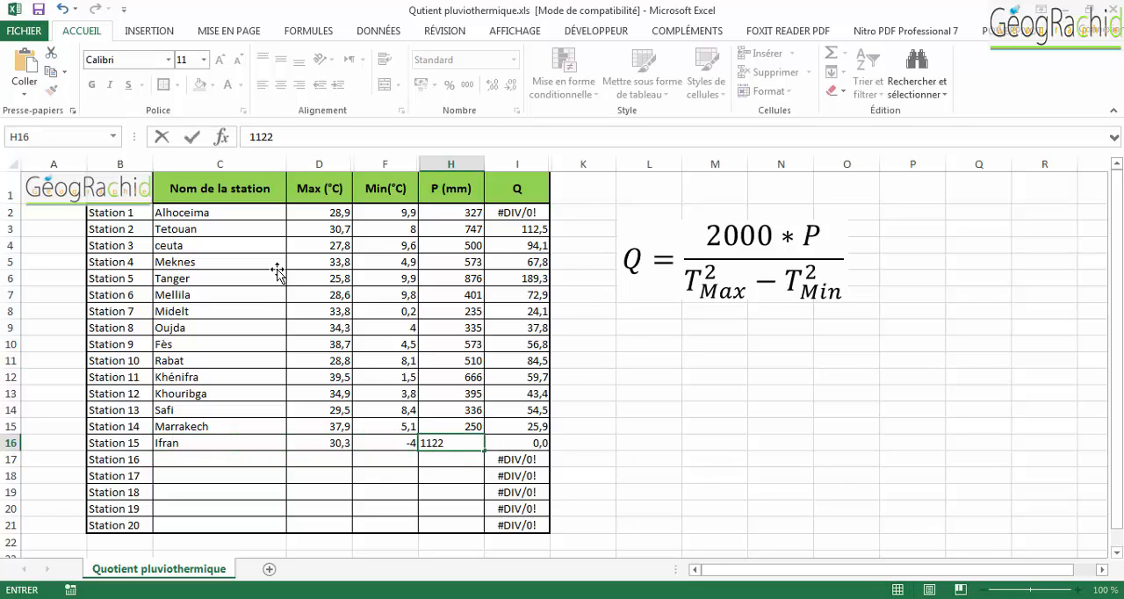
{"action": "key", "text": "Return"}
- Fill in Station 16 as Figuig with Max 43,1 °C, Min 4,3 °C and P 128 mm
{"action": "type", "text": "Figuig"}
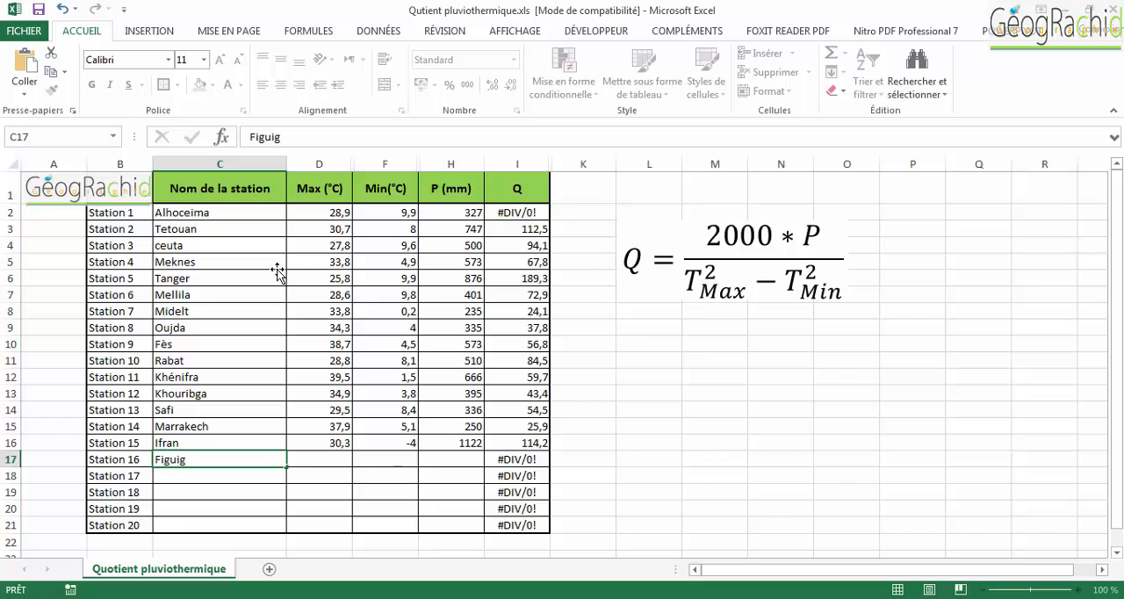
{"action": "key", "text": "Tab"}
{"action": "type", "text": "43,1"}
{"action": "key", "text": "Tab"}
{"action": "type", "text": "4,3"}
{"action": "key", "text": "Tab"}
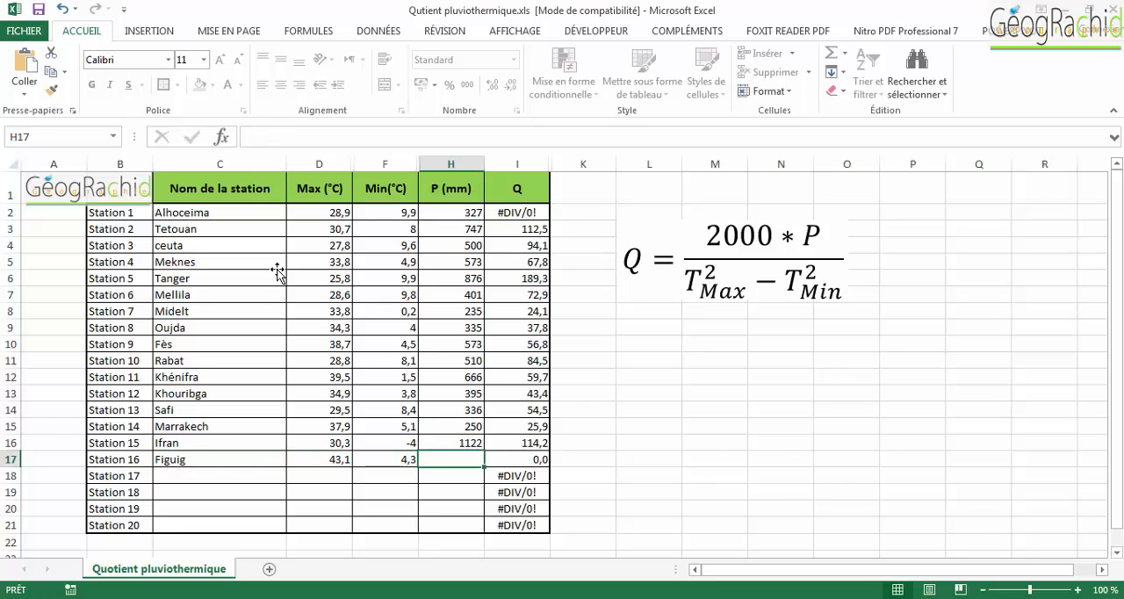
{"action": "type", "text": "128"}
{"action": "key", "text": "Return"}
- Fill in Station 17 as Agadir with Max 27 °C, Min 7,3 °C and P 225 mm
{"action": "type", "text": "Agadir"}
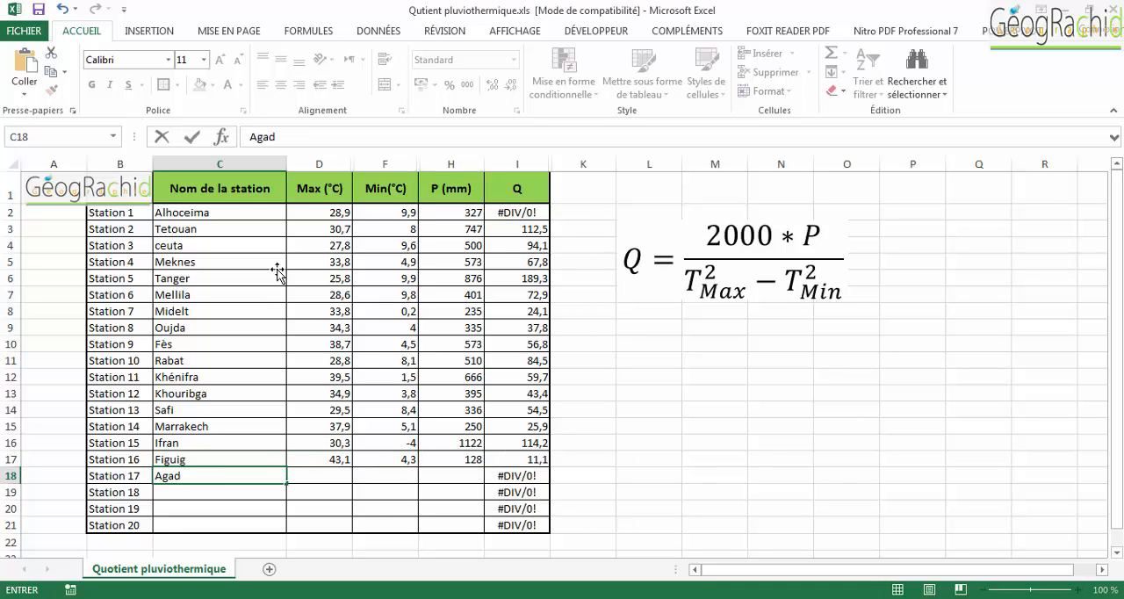
{"action": "key", "text": "Tab"}
{"action": "type", "text": "27"}
{"action": "key", "text": "Tab"}
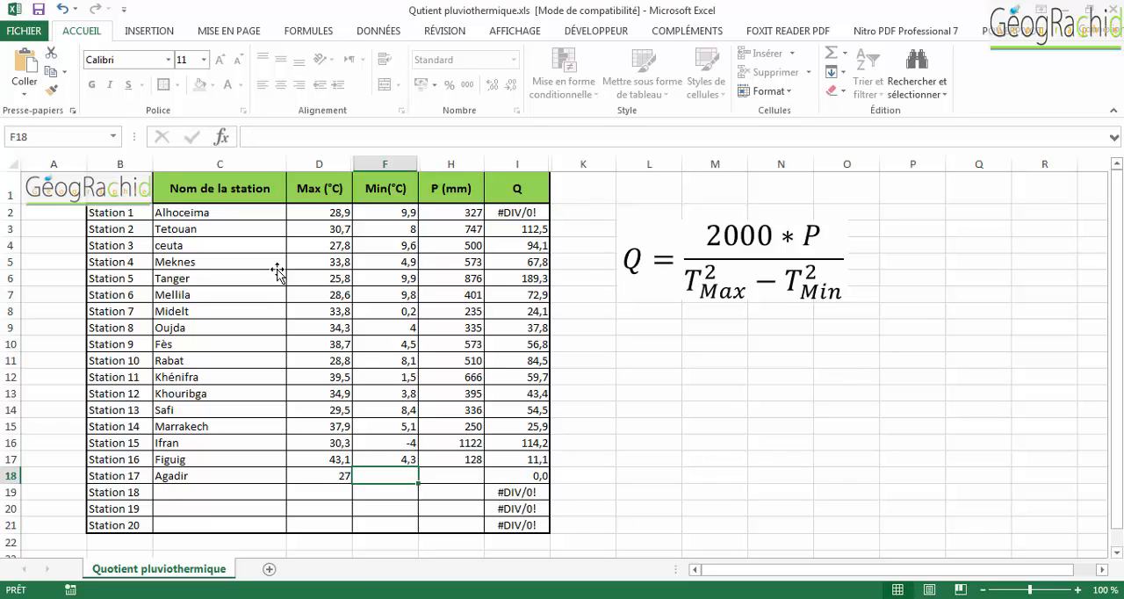
{"action": "type", "text": "7,3"}
{"action": "key", "text": "Tab"}
{"action": "type", "text": "225"}
{"action": "key", "text": "Return"}
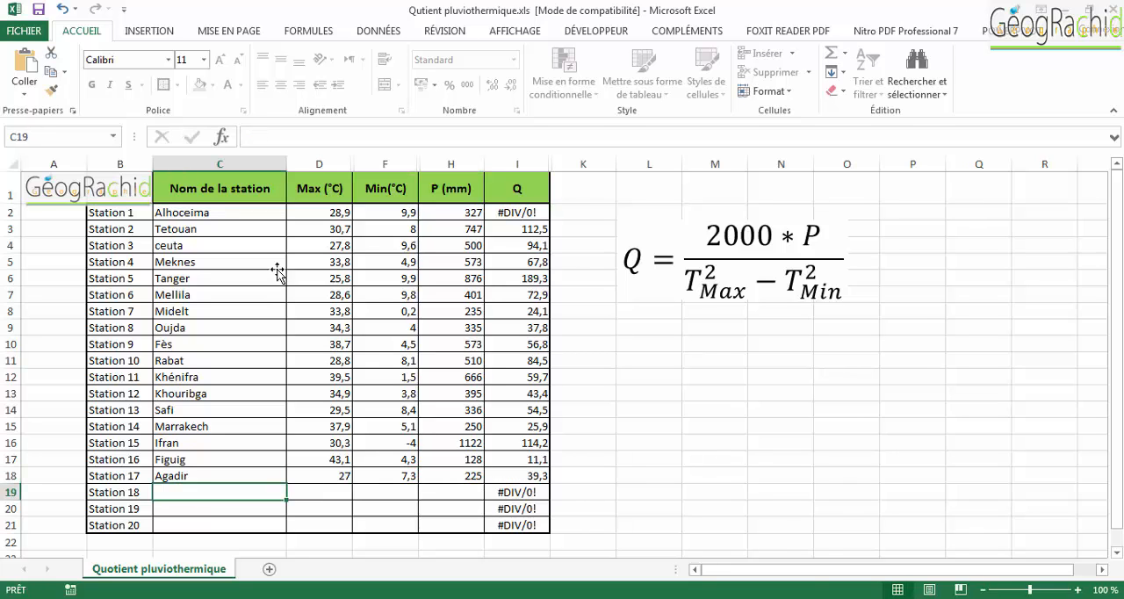
- Fill in Station 18 as Ouarzazat with Max 39,5 °C, Min 1,4 °C and P 119 mm
{"action": "type", "text": "Ouarzazat"}
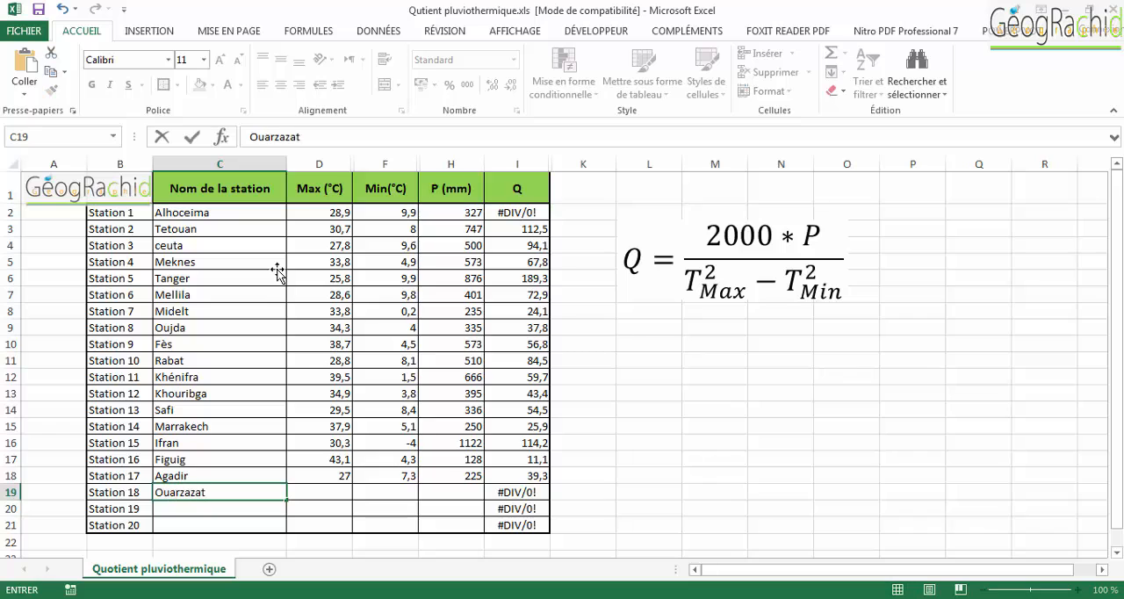
{"action": "key", "text": "Tab"}
{"action": "type", "text": "39,5"}
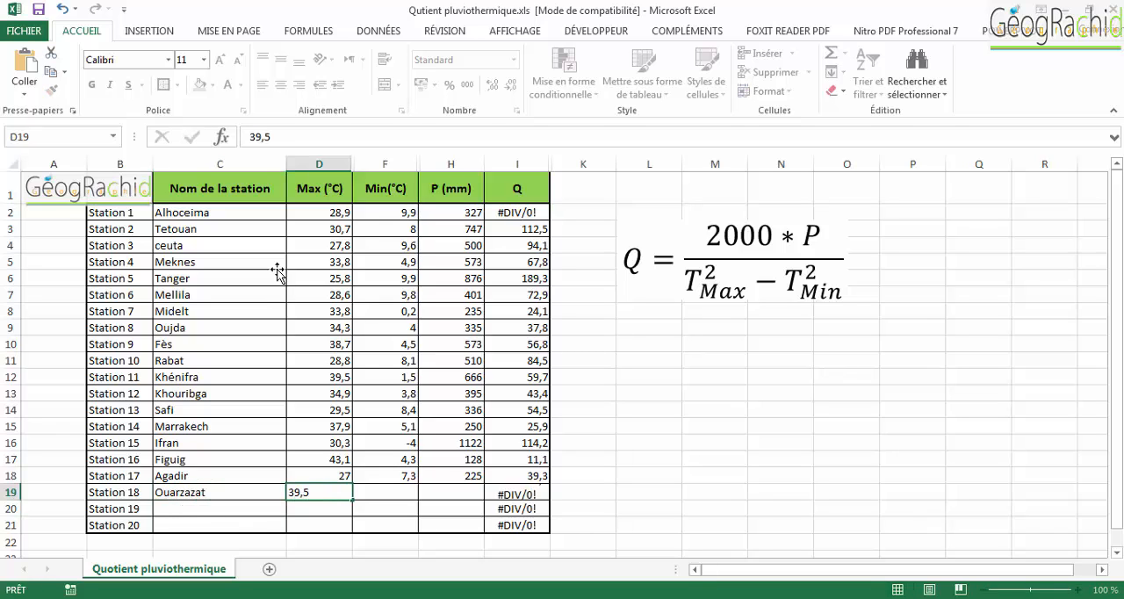
{"action": "key", "text": "Tab"}
{"action": "type", "text": "1,4"}
{"action": "key", "text": "Tab"}
{"action": "type", "text": "119"}
{"action": "key", "text": "Return"}
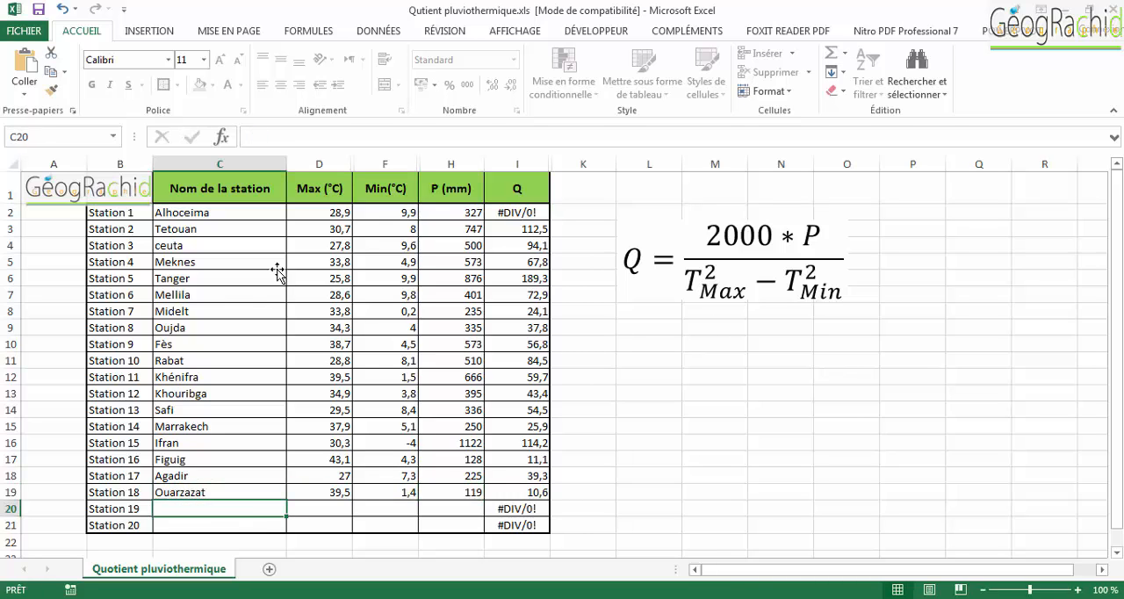
- Fill in Station 19 as Zagora with Max 42,1 °C, Min 4,3 °C and P 74 mm
{"action": "type", "text": "Zagora"}
{"action": "key", "text": "Tab"}
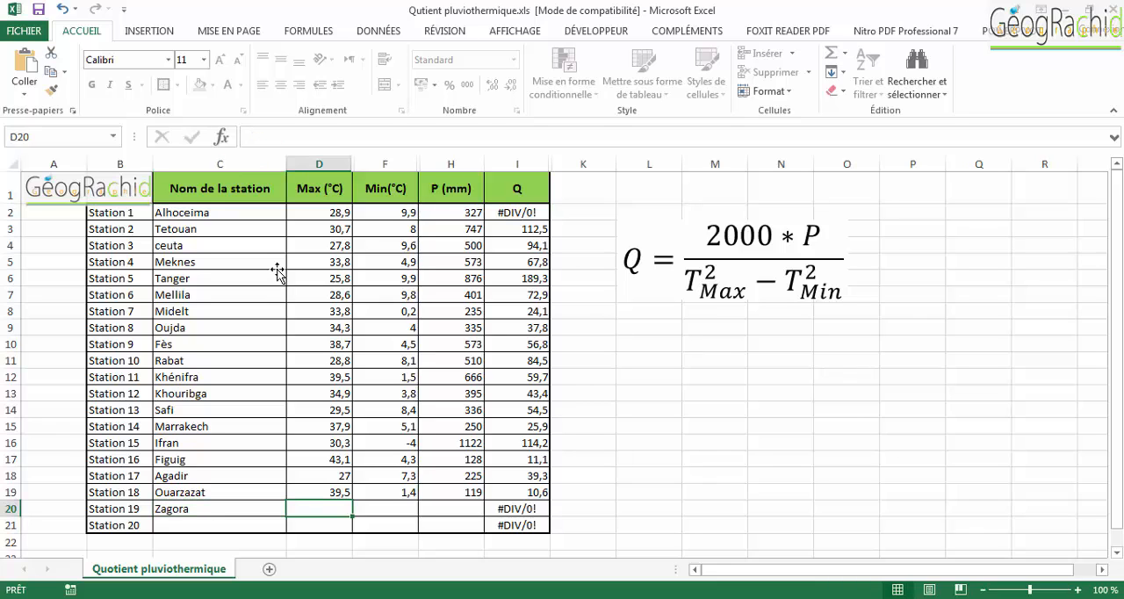
{"action": "type", "text": "42,1"}
{"action": "key", "text": "Tab"}
{"action": "type", "text": "4,3"}
{"action": "key", "text": "Tab"}
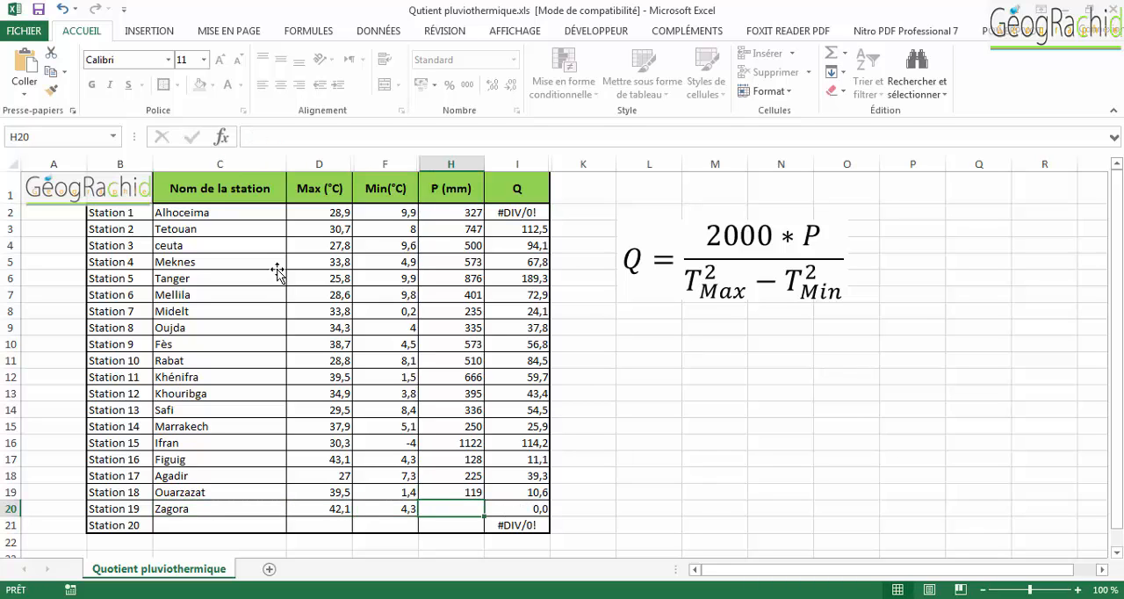
{"action": "type", "text": "74"}
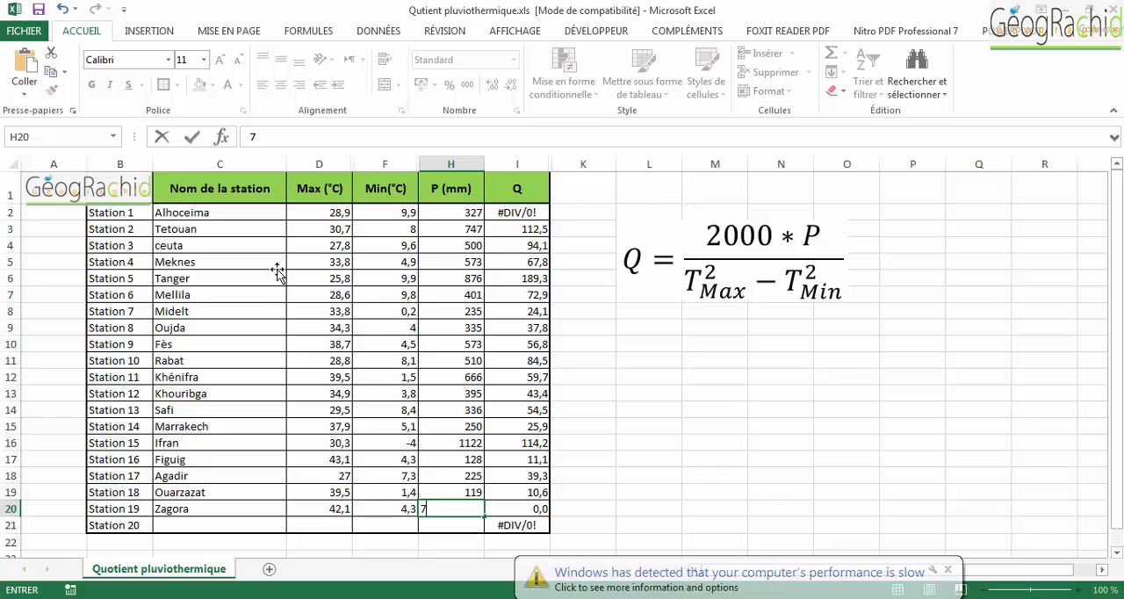
{"action": "key", "text": "Return"}
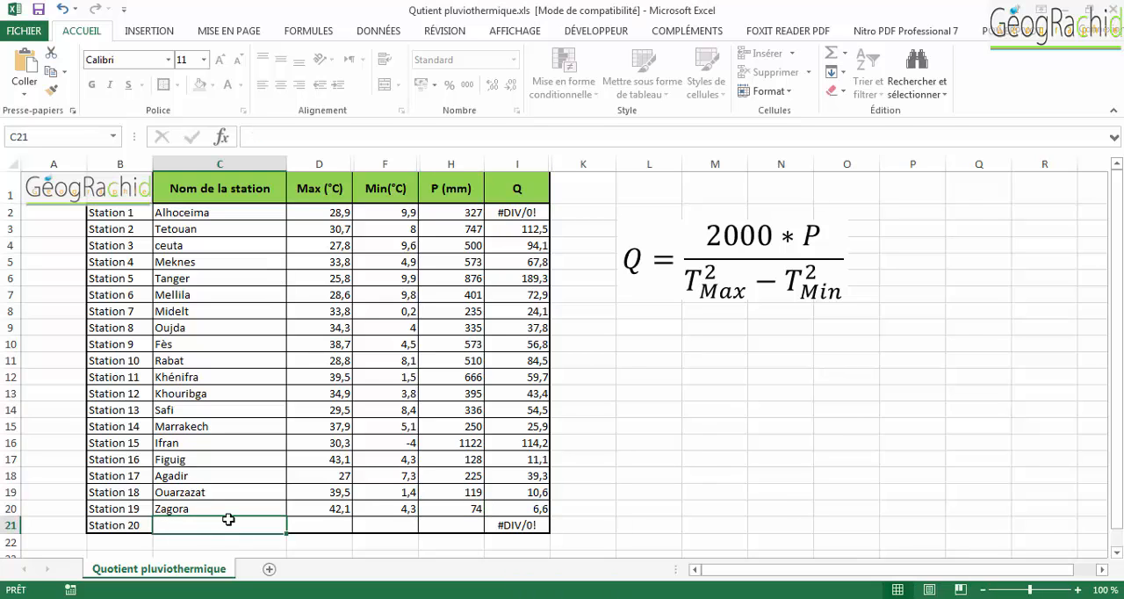
- Fill in Station 20 as Tata with Max 43,5 °C, Min 0,7 °C and P 100 mm
{"action": "type", "text": "Tata"}
{"action": "key", "text": "Tab"}
{"action": "type", "text": "43,5"}
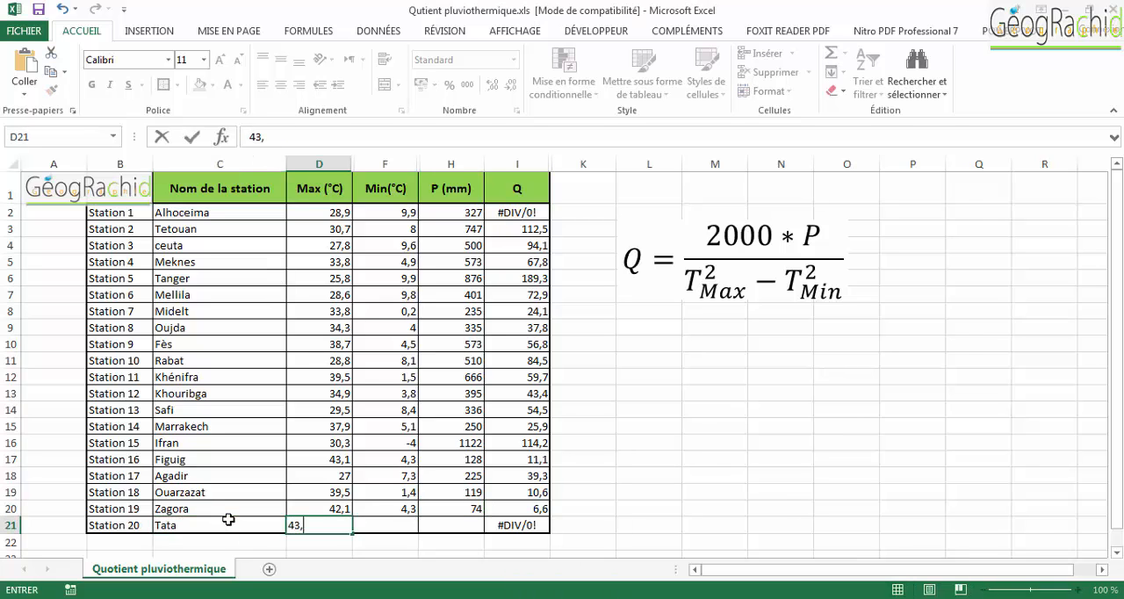
{"action": "key", "text": "Tab"}
{"action": "type", "text": "0,7"}
{"action": "key", "text": "Tab"}
{"action": "type", "text": "100"}
{"action": "key", "text": "Return"}
{"action": "left_click", "coordinate": [454, 526]}
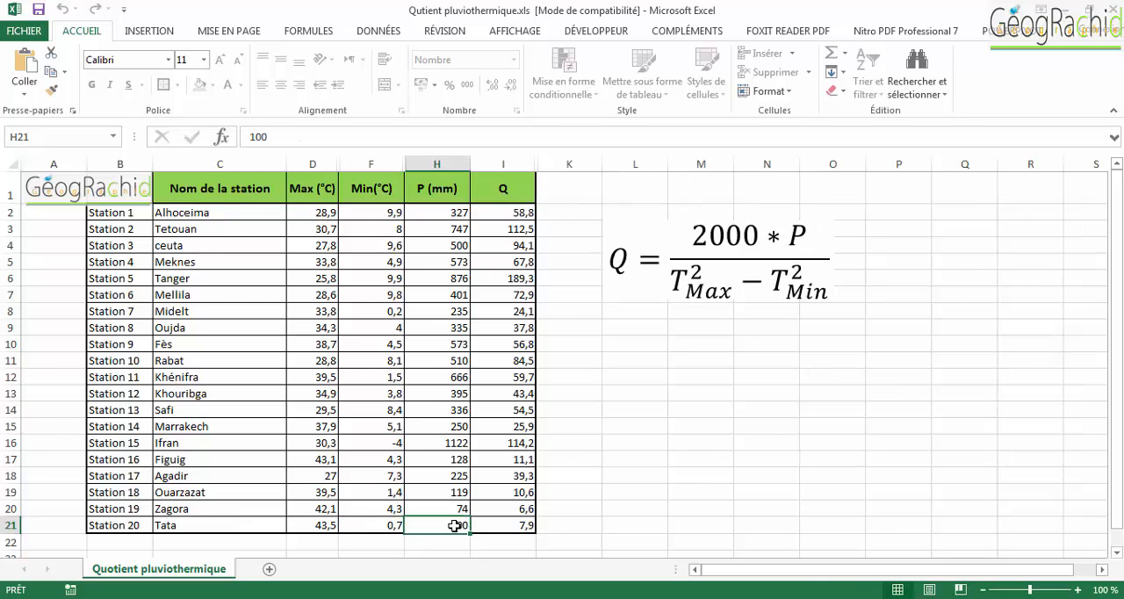
- Save the quotient workbook in its existing format, continuing past the compatibility check, and close it
{"action": "left_click", "coordinate": [189, 214]}
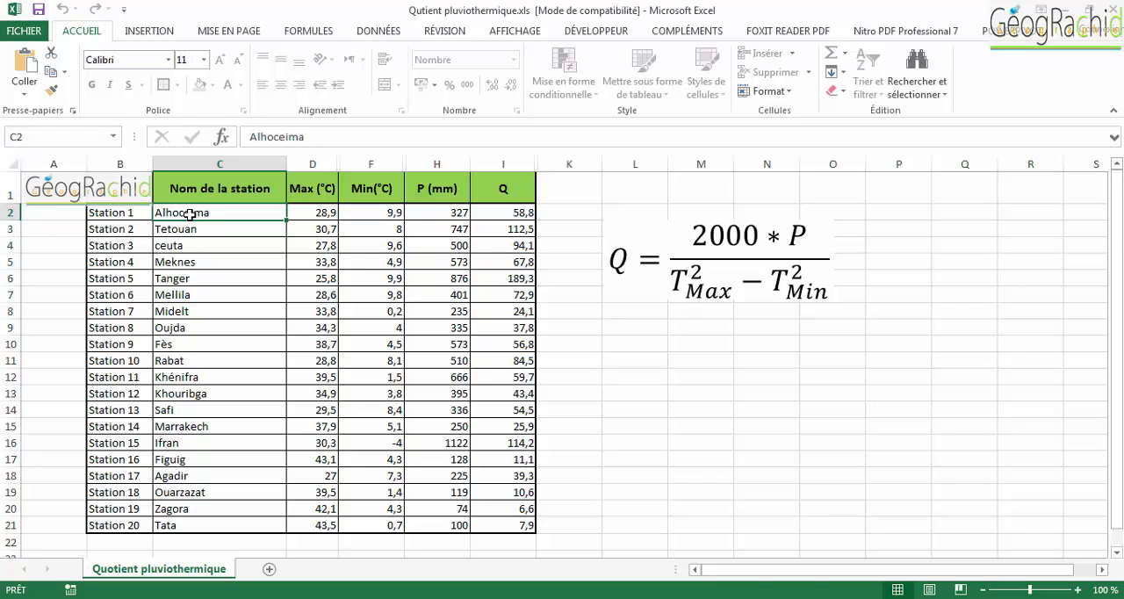
{"action": "left_click", "coordinate": [40, 9]}
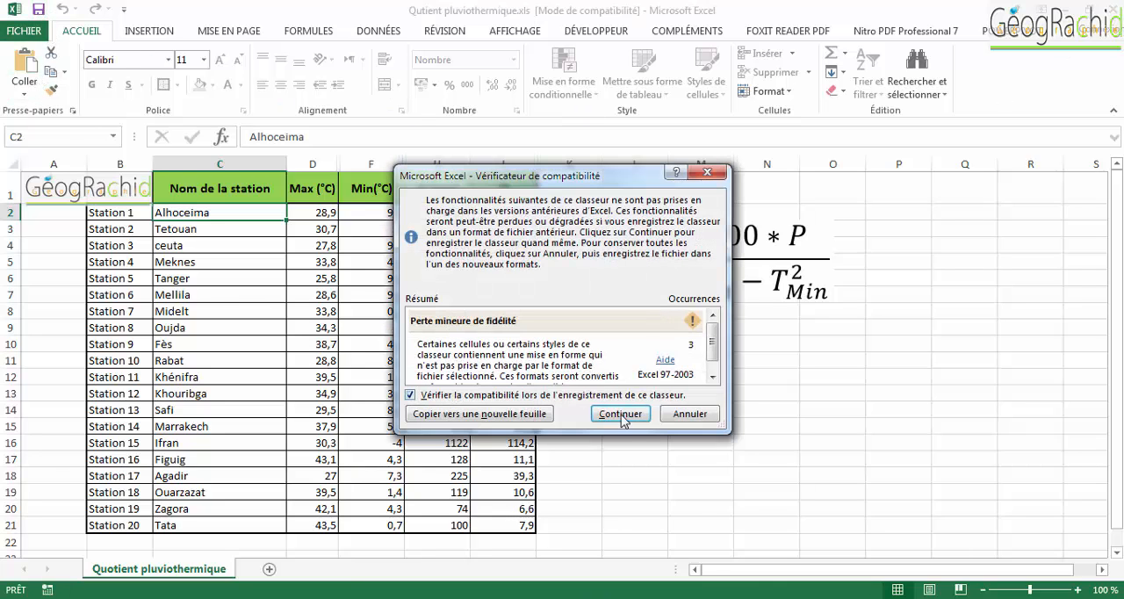
{"action": "left_click", "coordinate": [621, 416]}
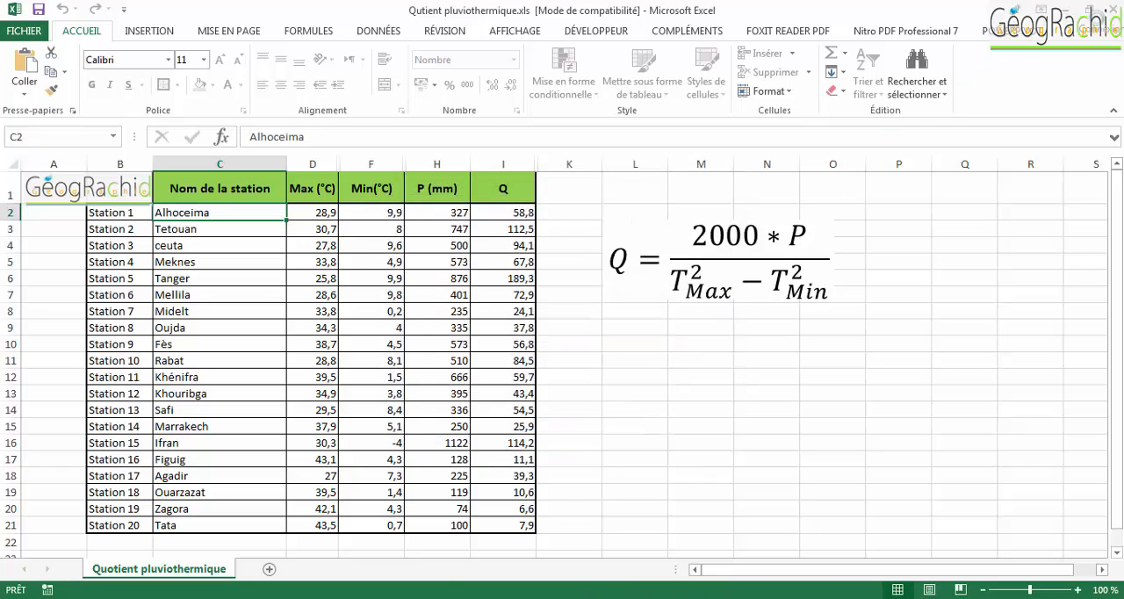
{"action": "left_click", "coordinate": [1106, 10]}
- Switch to the Climagramme Emberger folder and open the French-version climagram map document (version fr.mxd) in ArcMap
{"action": "mouse_move", "coordinate": [393, 595]}
{"action": "left_click", "coordinate": [444, 537]}
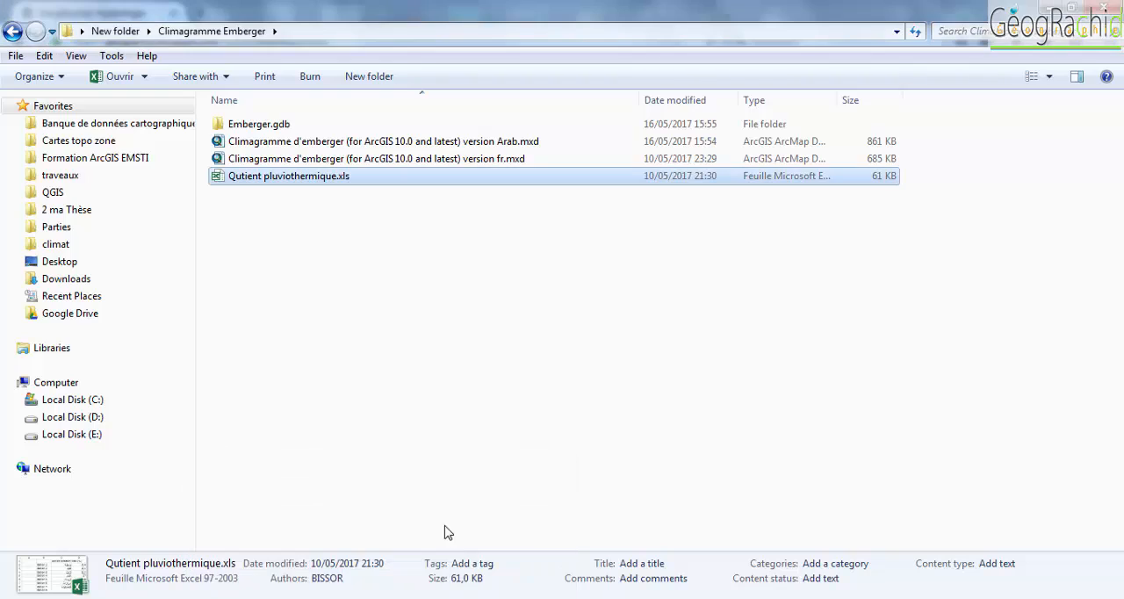
{"action": "left_click", "coordinate": [296, 162]}
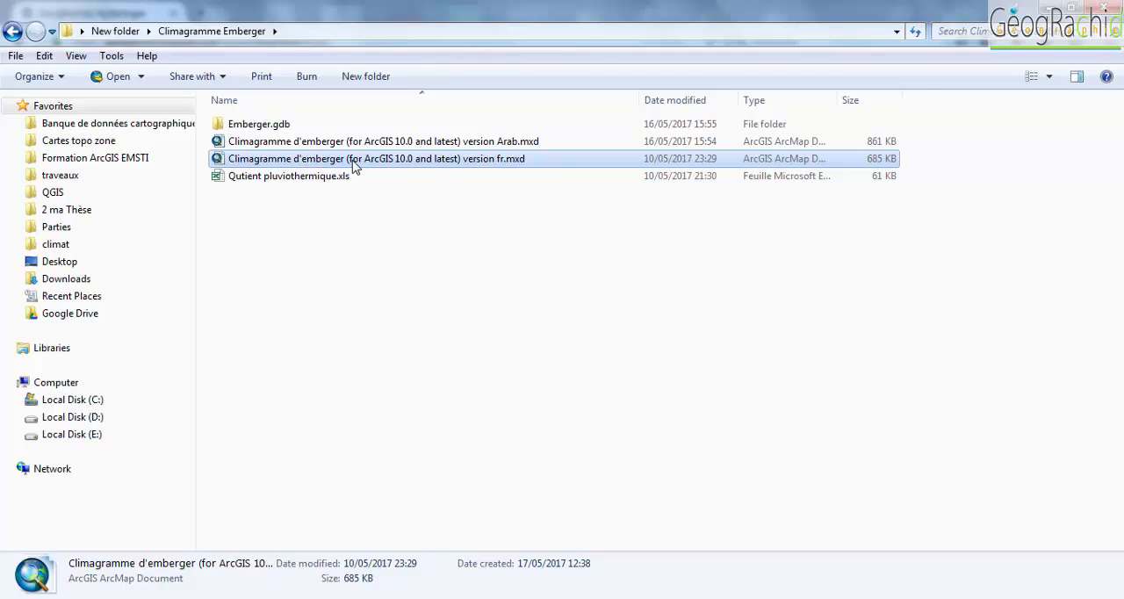
{"action": "double_click", "coordinate": [326, 163]}
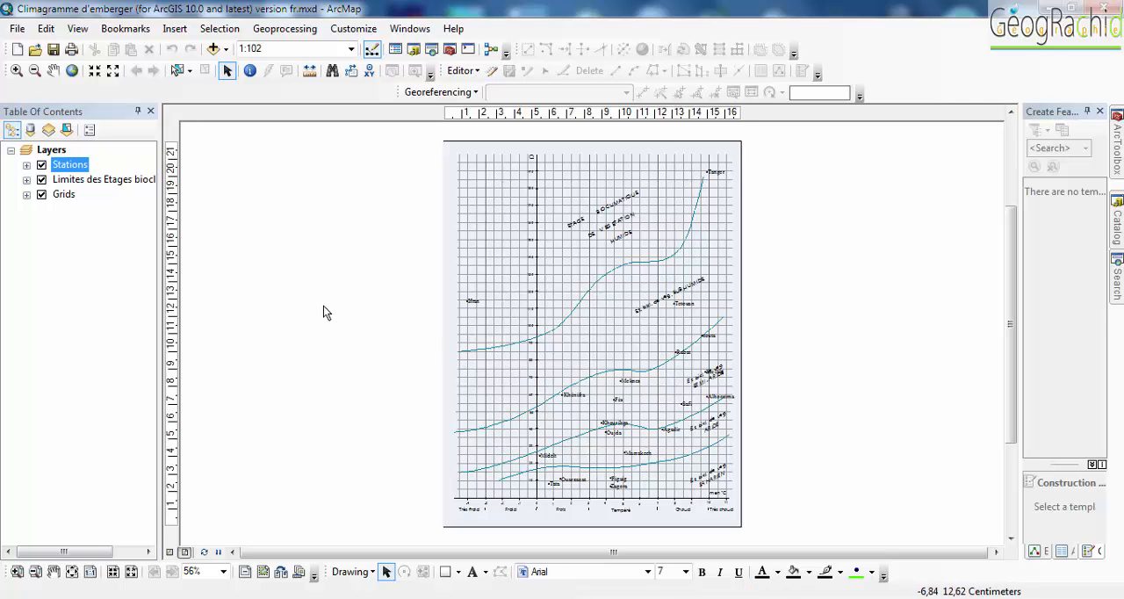
- Examine where the stations are plotted among the bioclimatic stage curves on the Emberger climagram
{"action": "scroll", "coordinate": [492, 330], "scroll_direction": "down", "scroll_amount": 1}
{"action": "scroll", "coordinate": [493, 330], "scroll_direction": "down", "scroll_amount": 3}
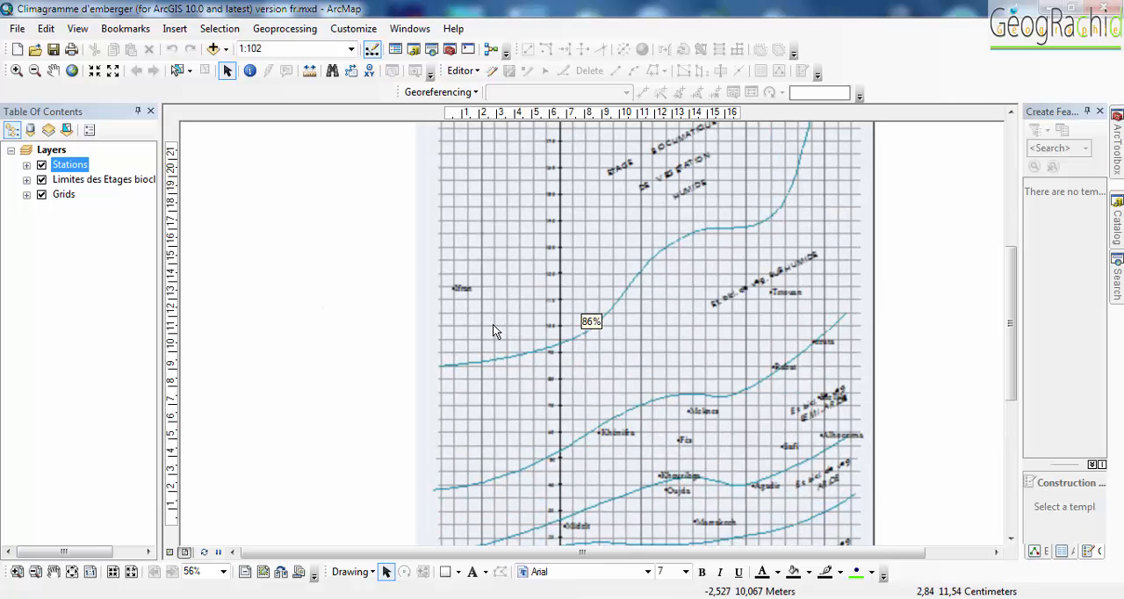
{"action": "scroll", "coordinate": [493, 327], "scroll_direction": "down", "scroll_amount": 2}
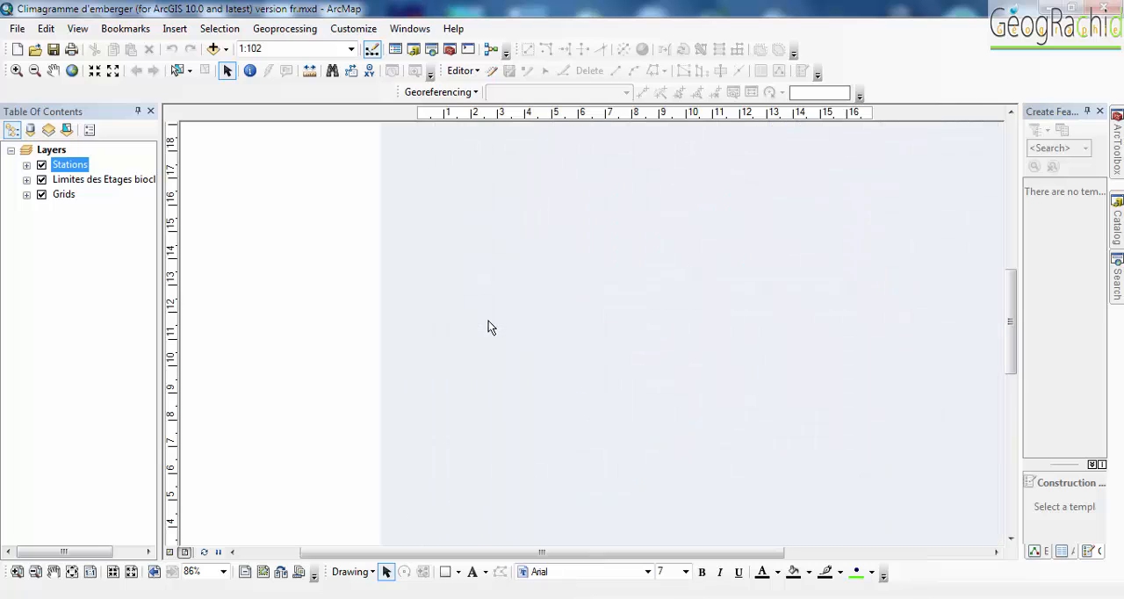
{"action": "left_click_drag", "start_coordinate": [820, 467], "coordinate": [633, 284]}
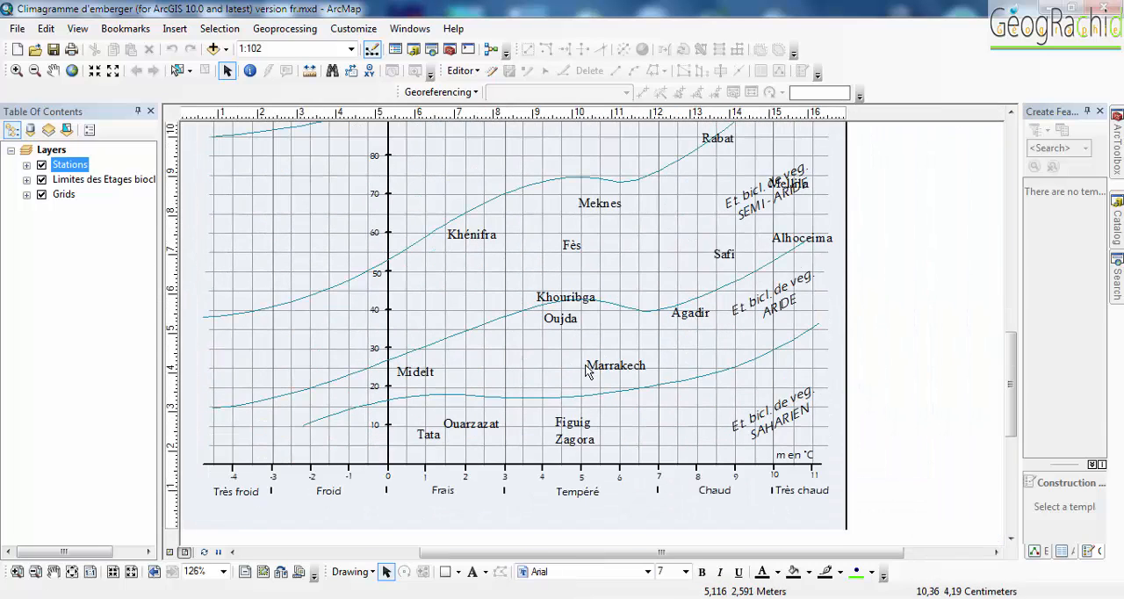
{"action": "left_click_drag", "start_coordinate": [595, 376], "coordinate": [562, 338]}
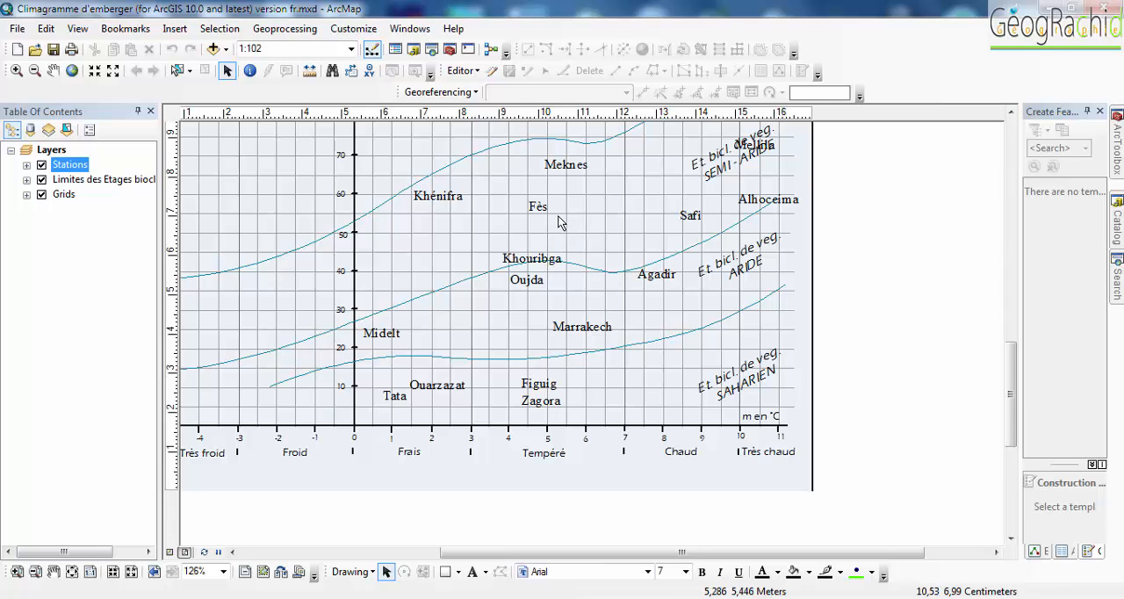
{"action": "scroll", "coordinate": [559, 222], "scroll_direction": "down", "scroll_amount": 5}
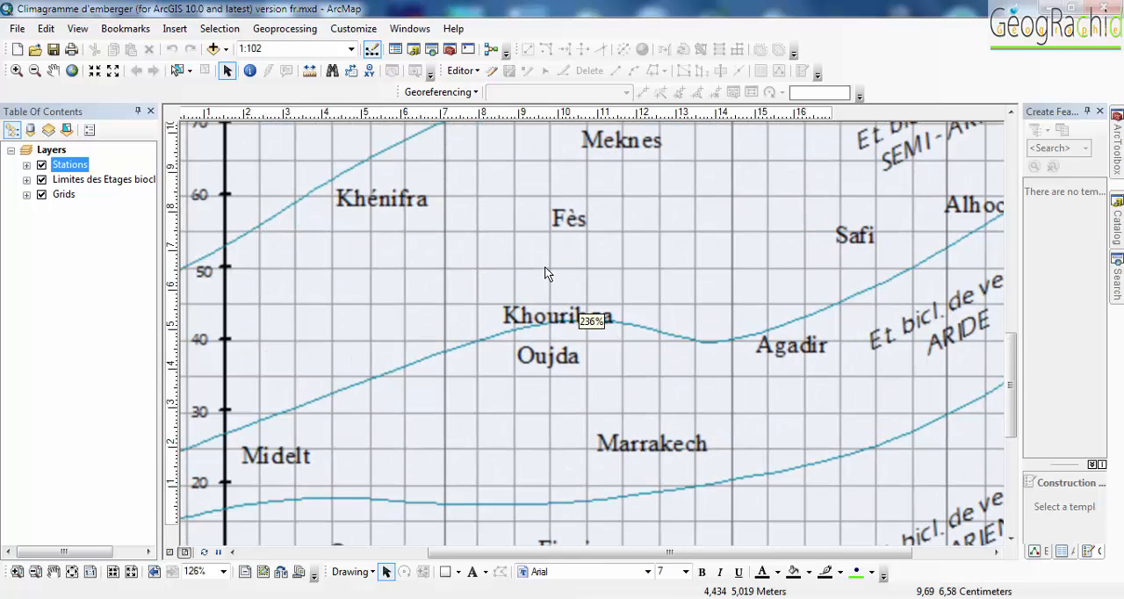
{"action": "scroll", "coordinate": [474, 276], "scroll_direction": "up", "scroll_amount": 4}
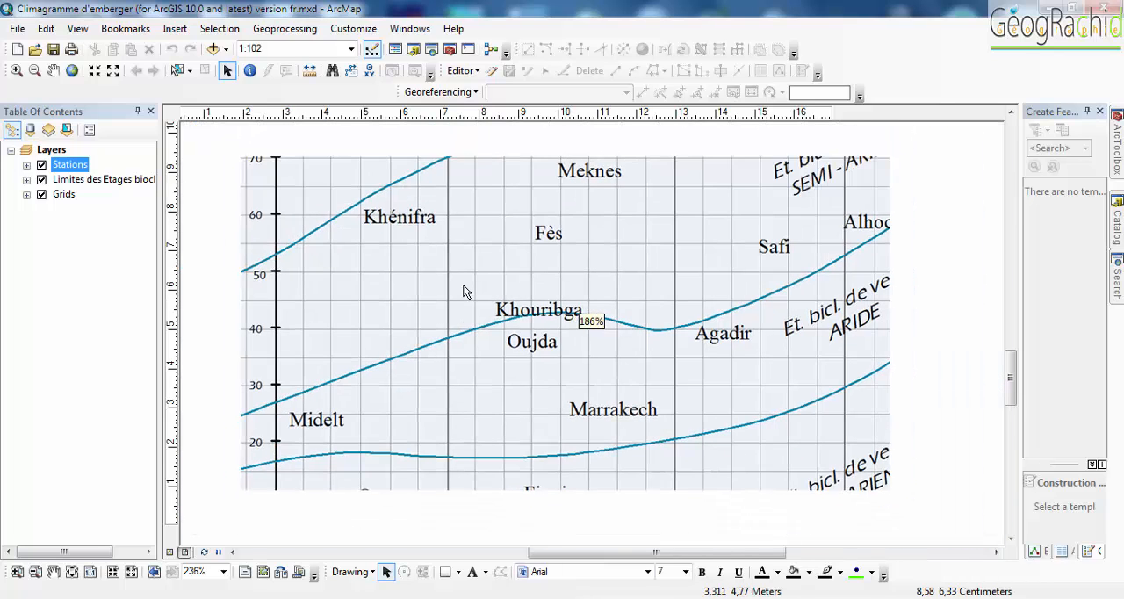
{"action": "scroll", "coordinate": [466, 294], "scroll_direction": "up", "scroll_amount": 3}
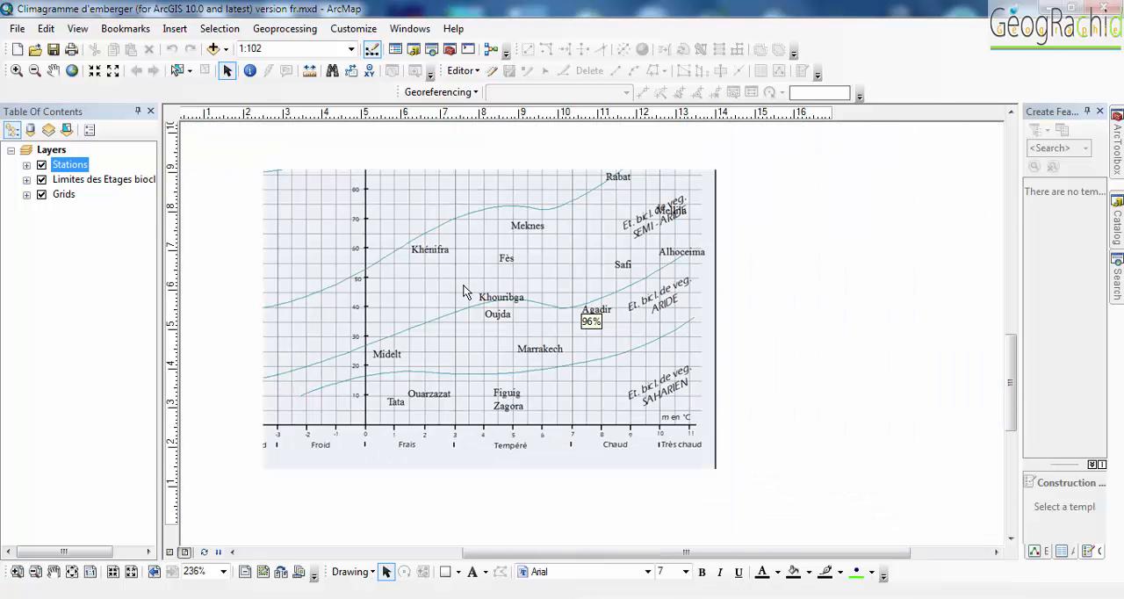
{"action": "scroll", "coordinate": [475, 290], "scroll_direction": "up", "scroll_amount": 1}
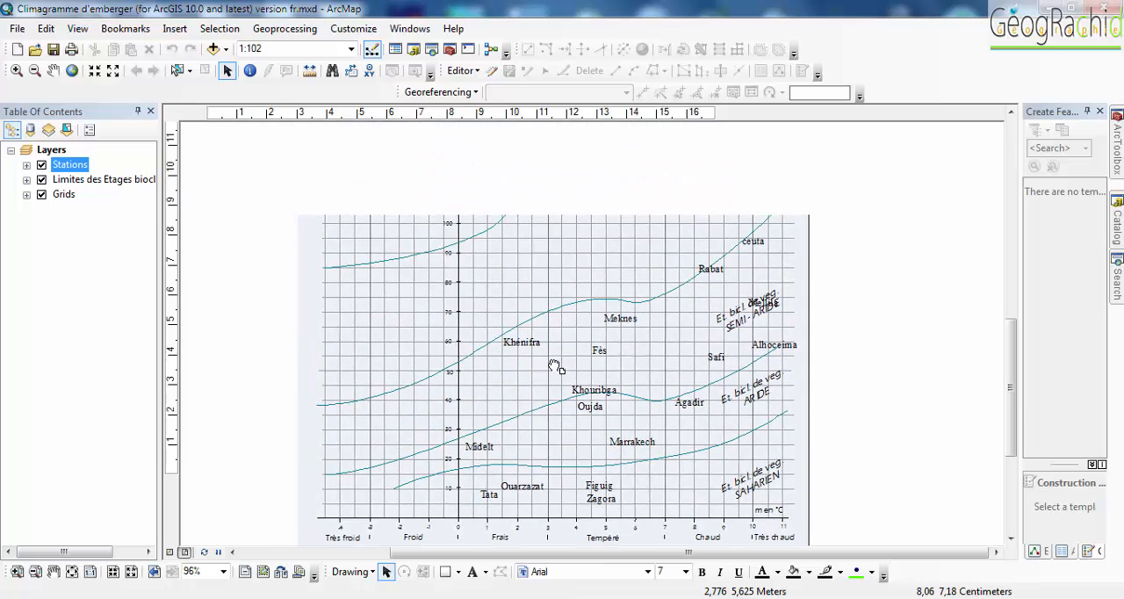
{"action": "scroll", "coordinate": [540, 334], "scroll_direction": "up", "scroll_amount": 1}
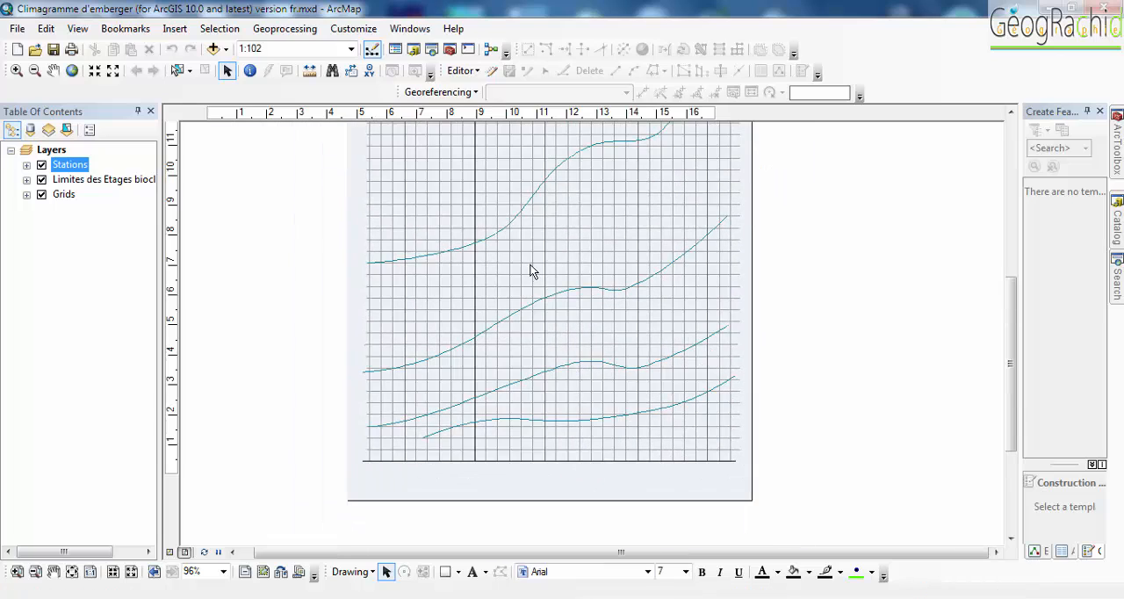
{"action": "scroll", "coordinate": [534, 259], "scroll_direction": "up", "scroll_amount": 1}
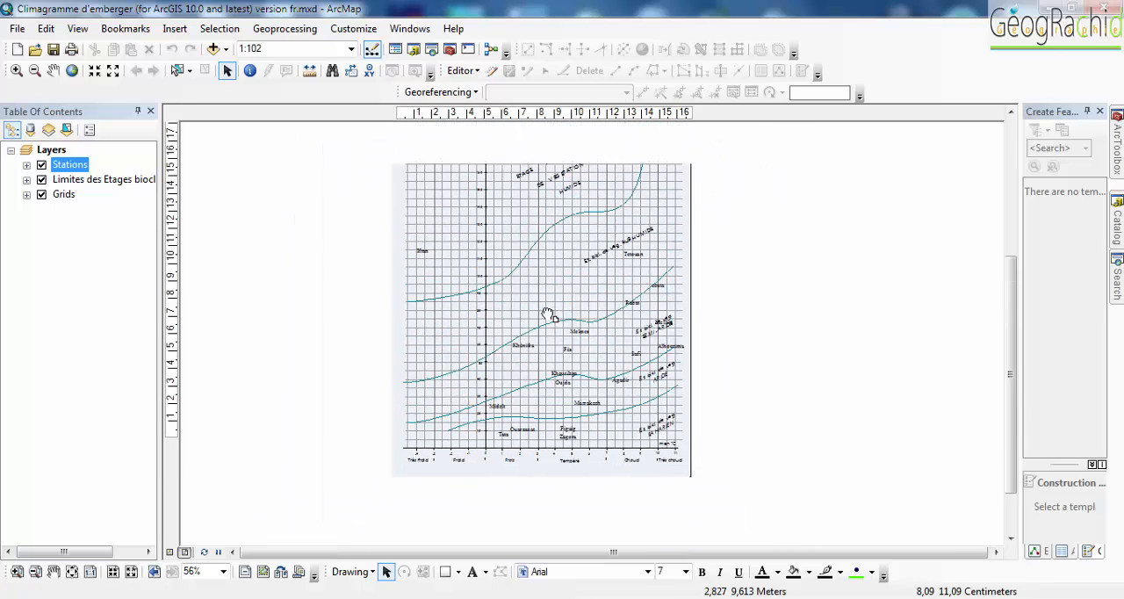
- Export the climagram layout to the Desktop as a JPEG named "Climagramme d'emberger"
{"action": "left_click", "coordinate": [18, 30]}
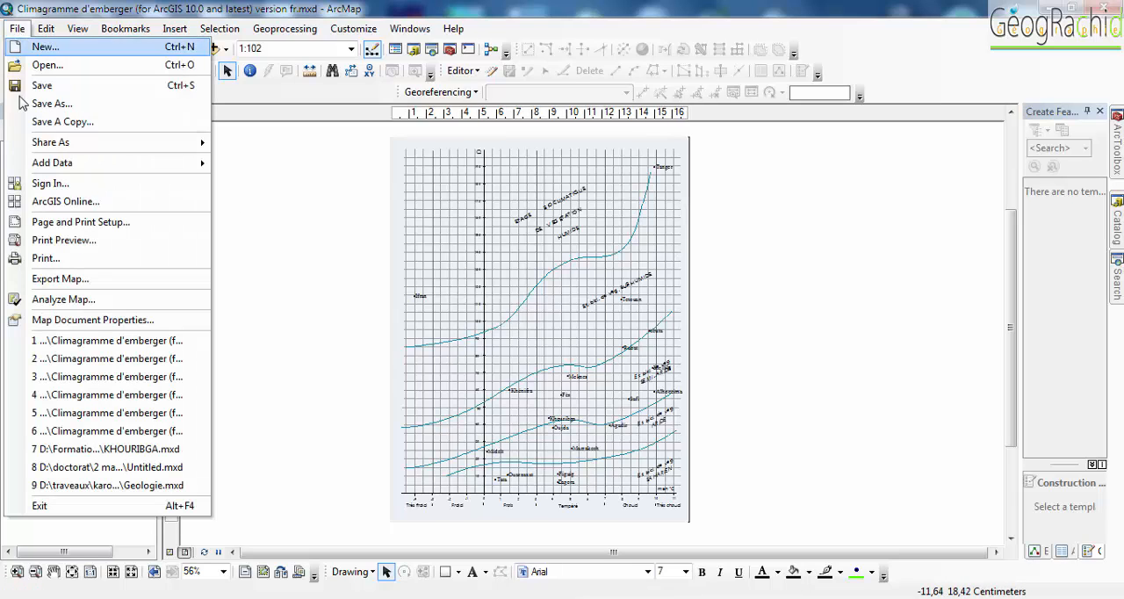
{"action": "left_click", "coordinate": [59, 280]}
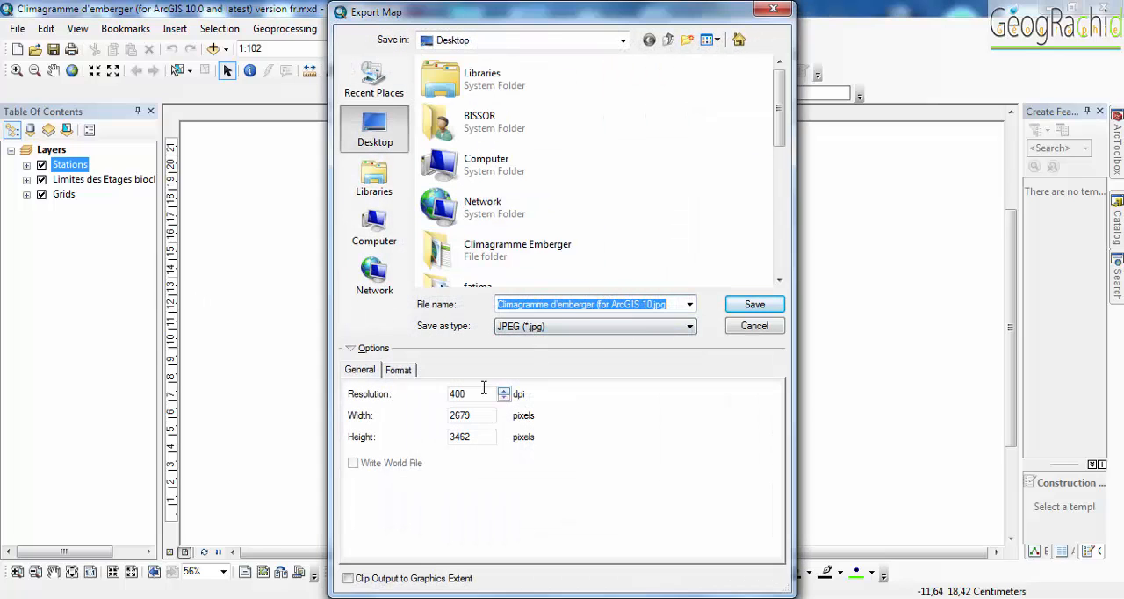
{"action": "left_click", "coordinate": [599, 304]}
{"action": "left_click_drag", "start_coordinate": [597, 304], "coordinate": [674, 310]}
{"action": "key", "text": "BackSpace"}
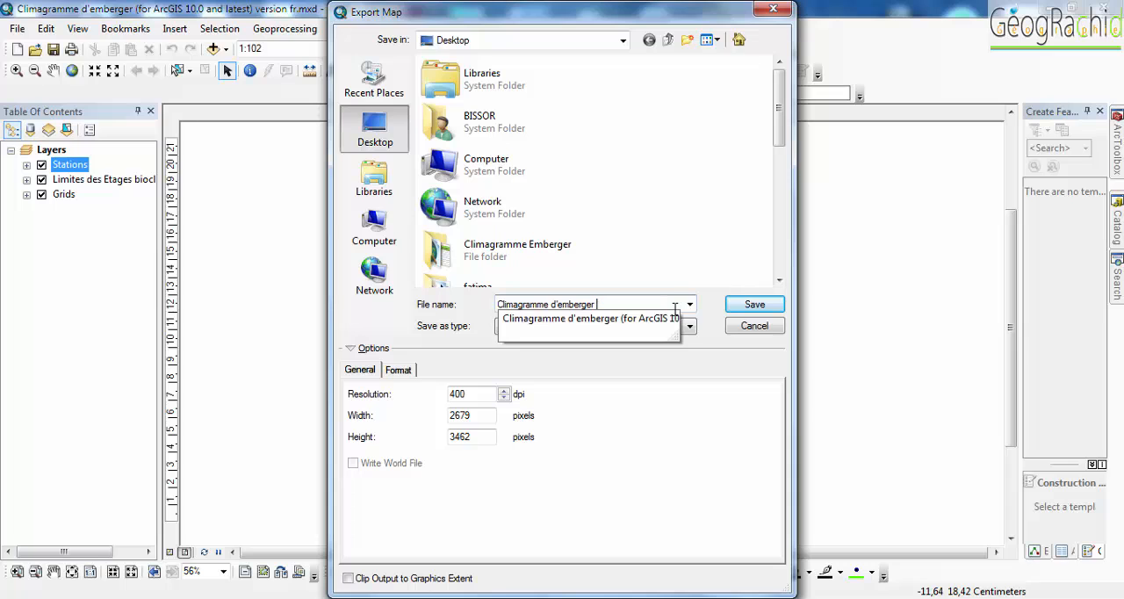
{"action": "left_click", "coordinate": [739, 350]}
{"action": "left_click", "coordinate": [754, 304]}
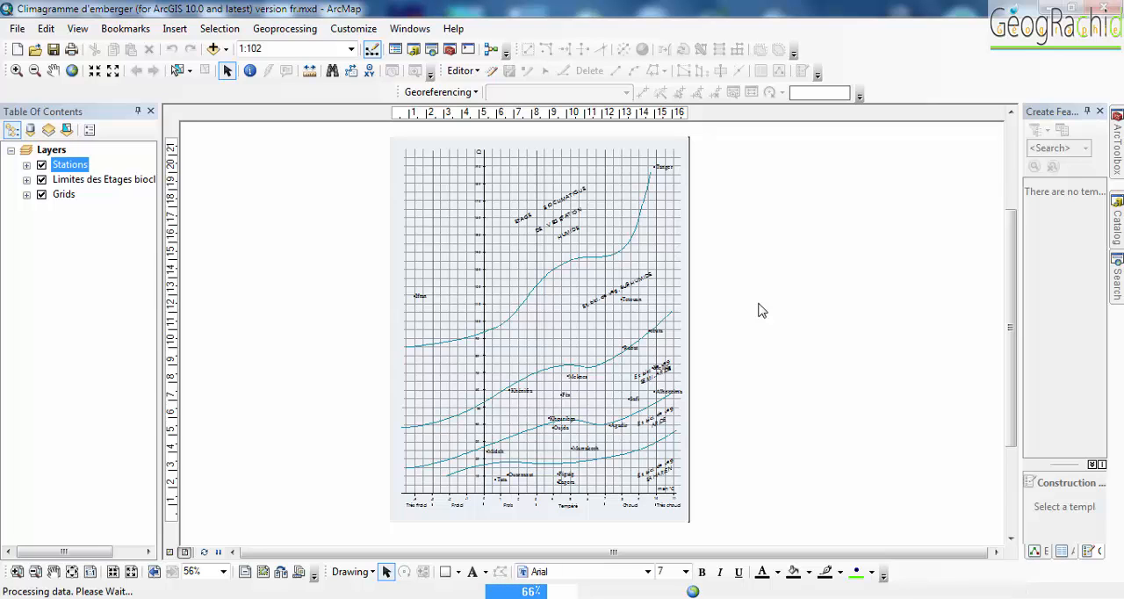
- Move the exported Climagramme d'emberger image to an empty area of the desktop and open it in Windows Photo Viewer
{"action": "left_click", "coordinate": [1101, 595]}
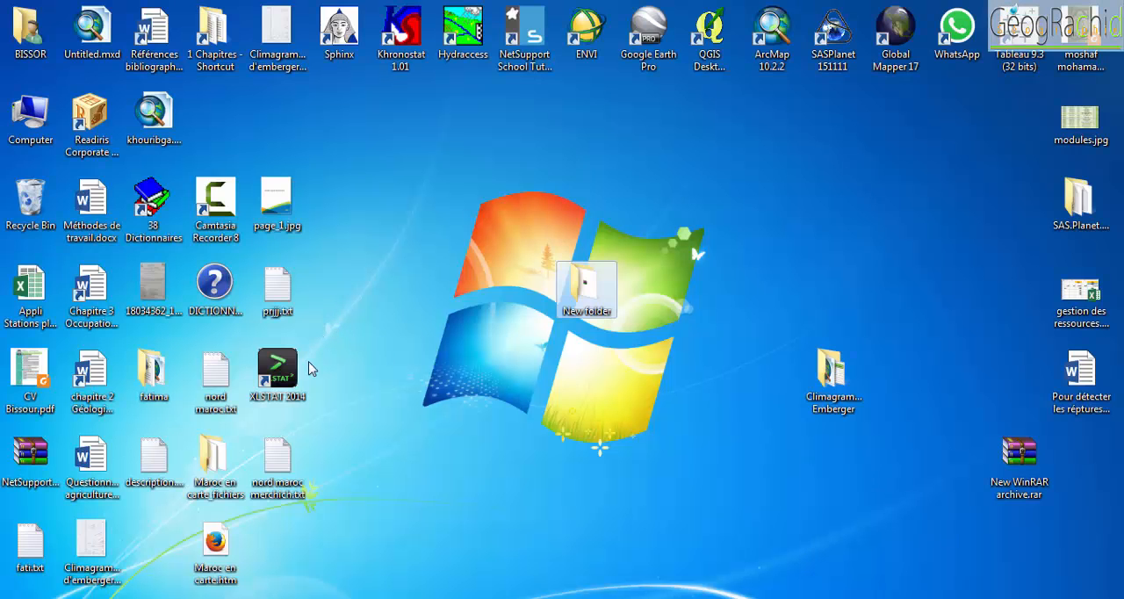
{"action": "left_click_drag", "start_coordinate": [91, 546], "coordinate": [478, 188]}
{"action": "double_click", "coordinate": [477, 189]}
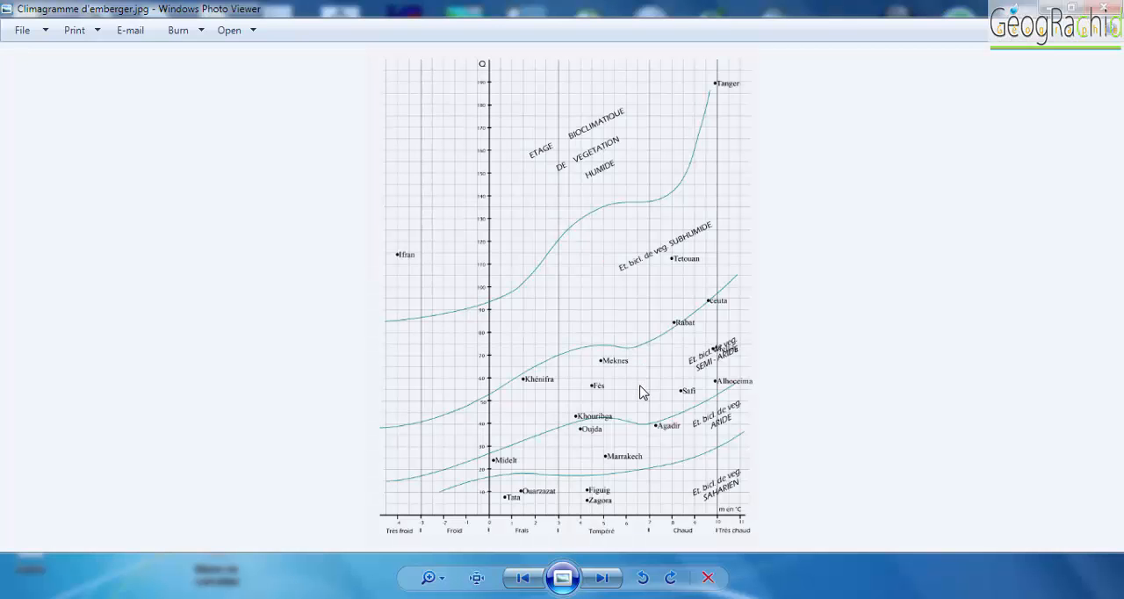
- Inspect the exported climagram image close up, checking the stations against the Q axis, temperature axis and stage boundaries
{"action": "scroll", "coordinate": [640, 392], "scroll_direction": "up", "scroll_amount": 5}
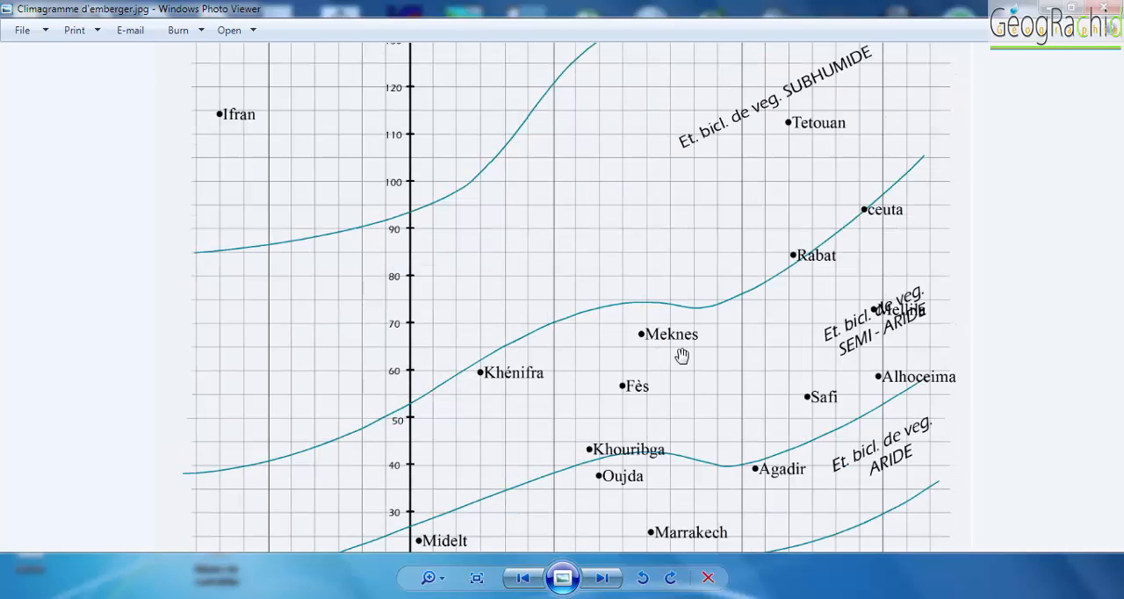
{"action": "left_click_drag", "start_coordinate": [700, 220], "coordinate": [696, 88]}
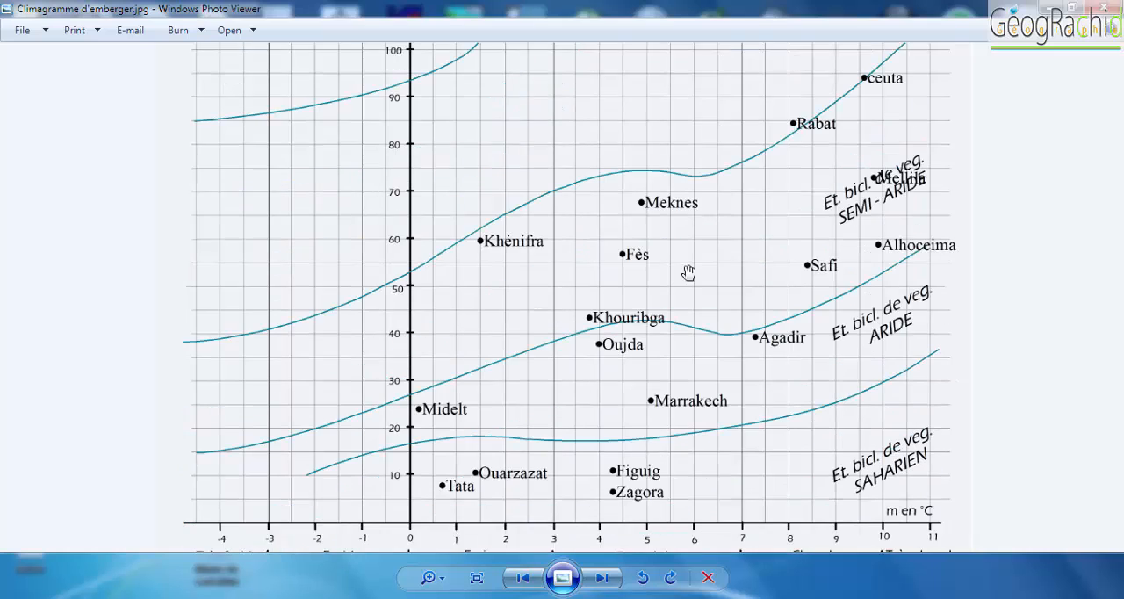
{"action": "left_click_drag", "start_coordinate": [691, 274], "coordinate": [686, 252]}
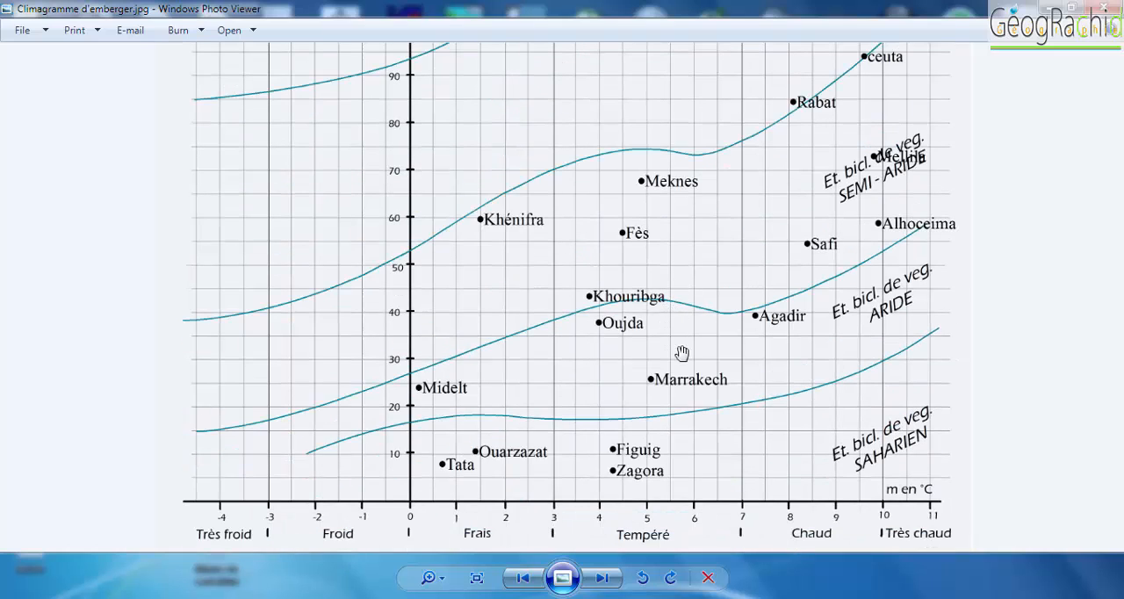
{"action": "left_click_drag", "start_coordinate": [648, 282], "coordinate": [592, 254]}
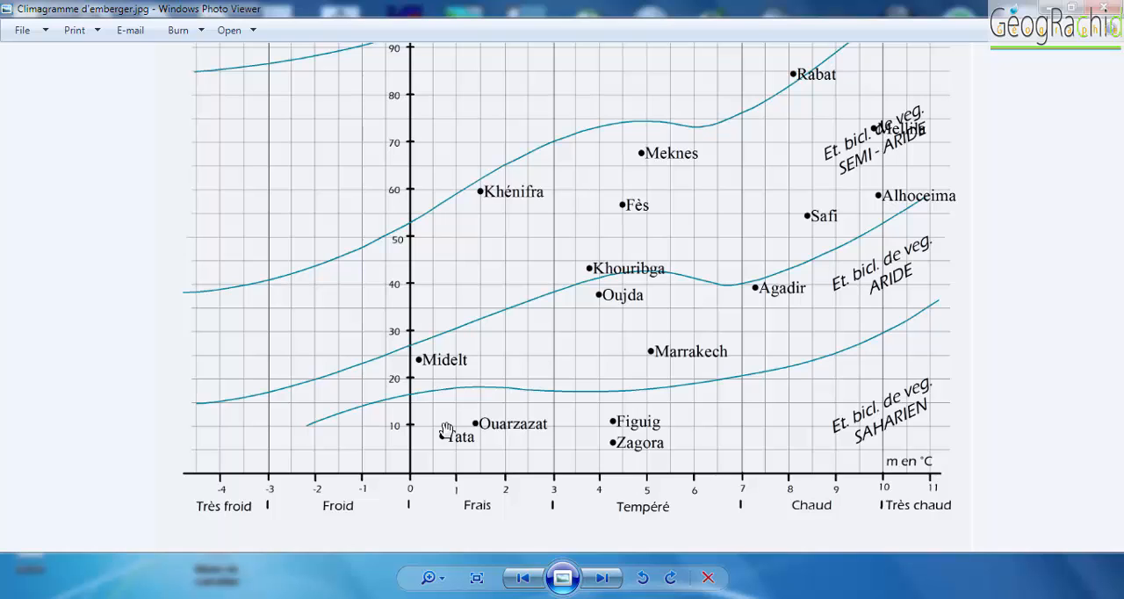
- Examine the exported climagram from the Saharan stage up to the humid stage and back, comparing each station with the stage curves
{"action": "left_click_drag", "start_coordinate": [447, 424], "coordinate": [447, 430]}
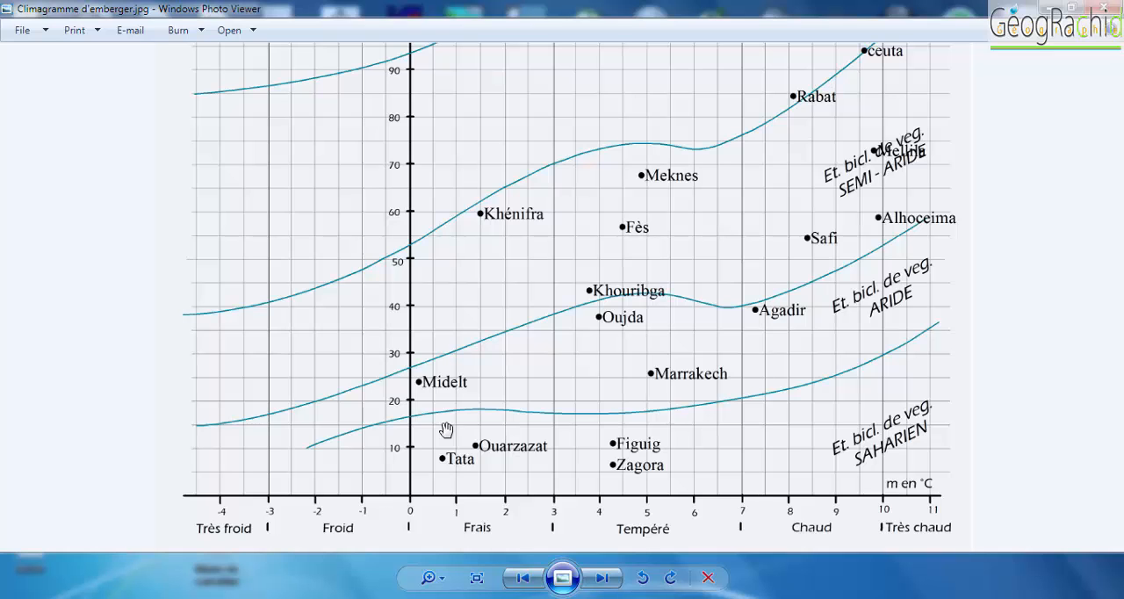
{"action": "key", "text": "Up"}
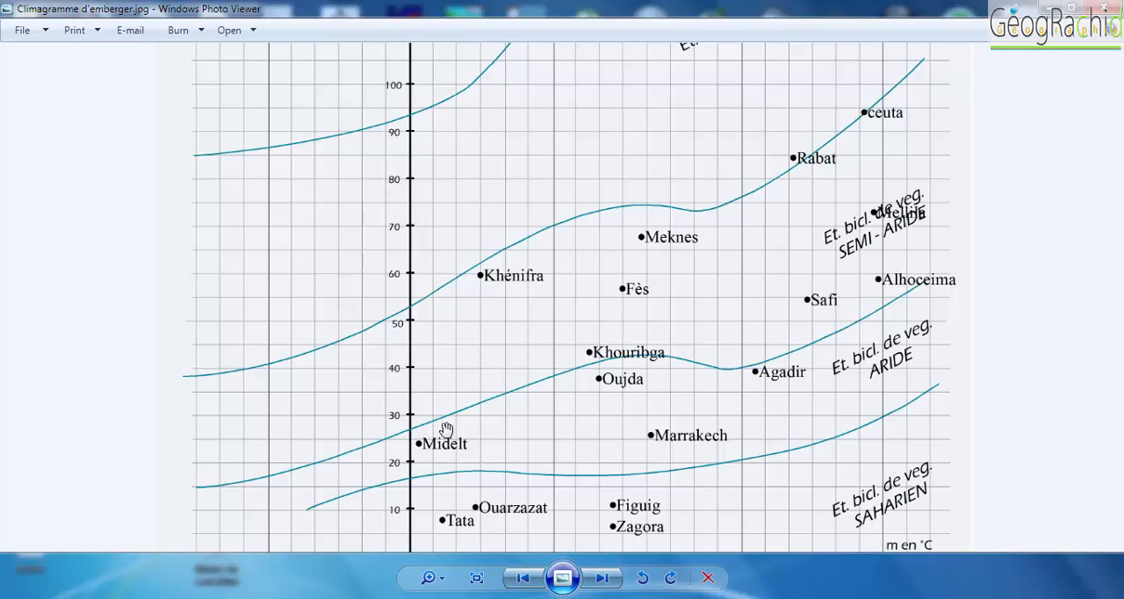
{"action": "key", "text": "Up"}
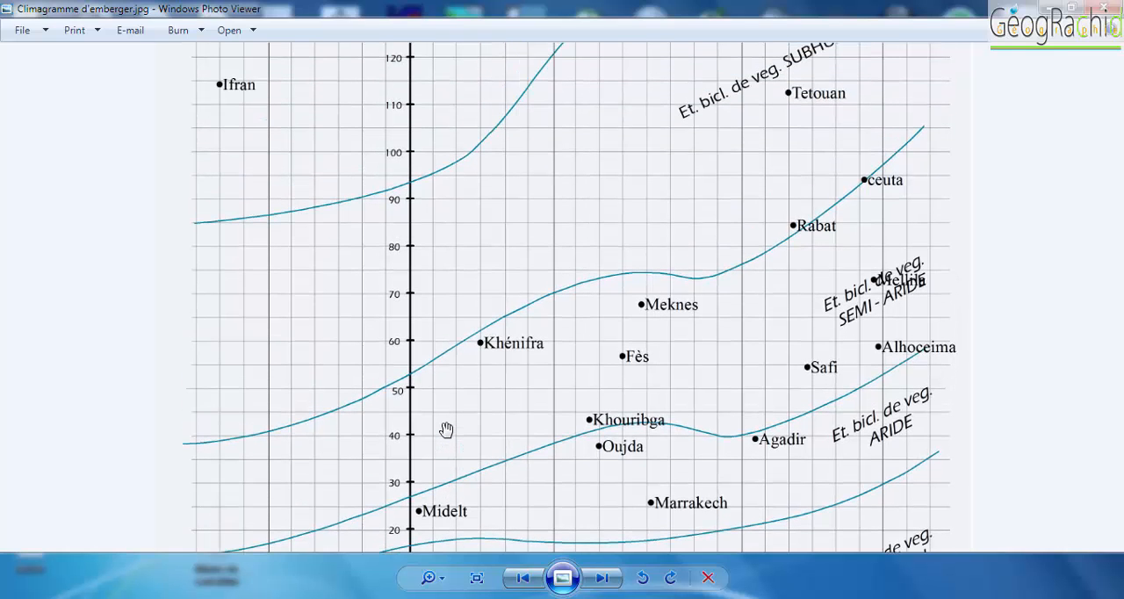
{"action": "key", "text": "Up"}
{"action": "key", "text": "Up"}
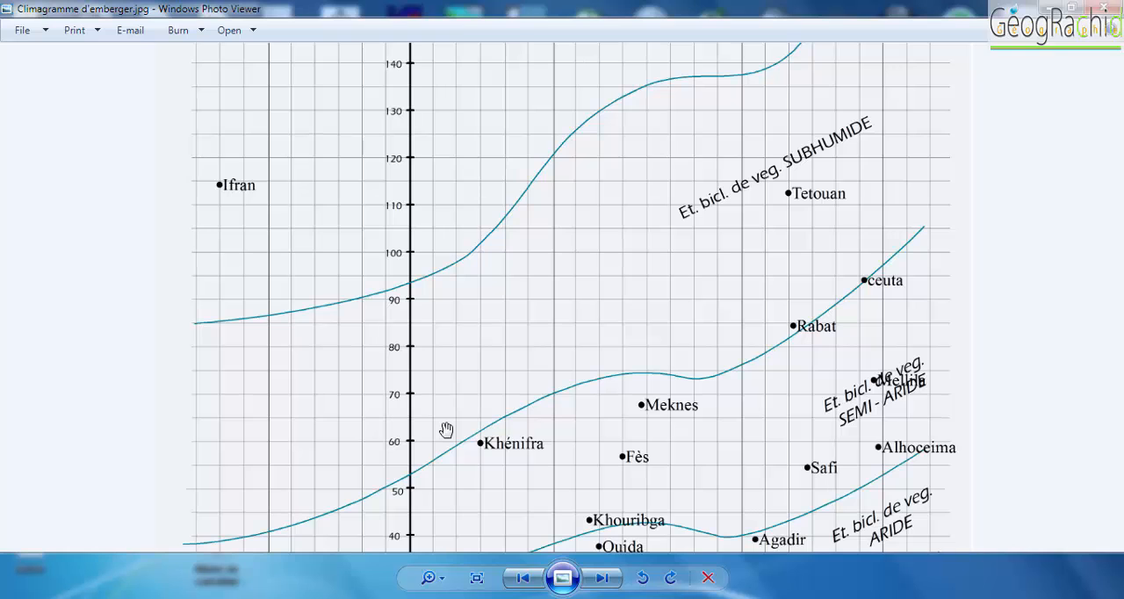
{"action": "key", "text": "Up"}
{"action": "key", "text": "Up"}
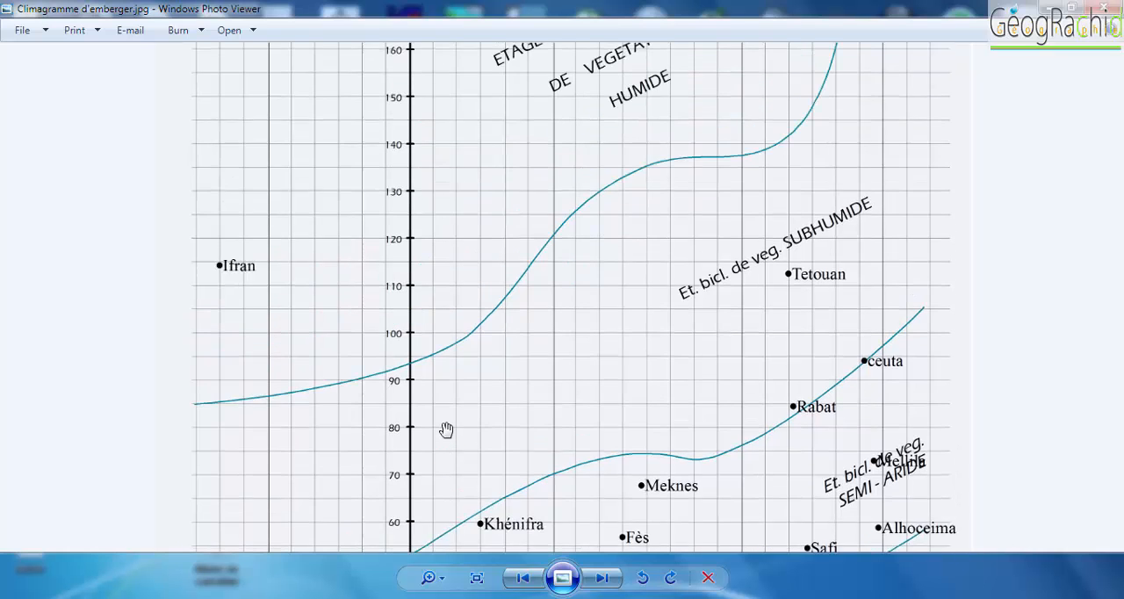
{"action": "key", "text": "Down"}
{"action": "key", "text": "Down"}
{"action": "key", "text": "Down"}
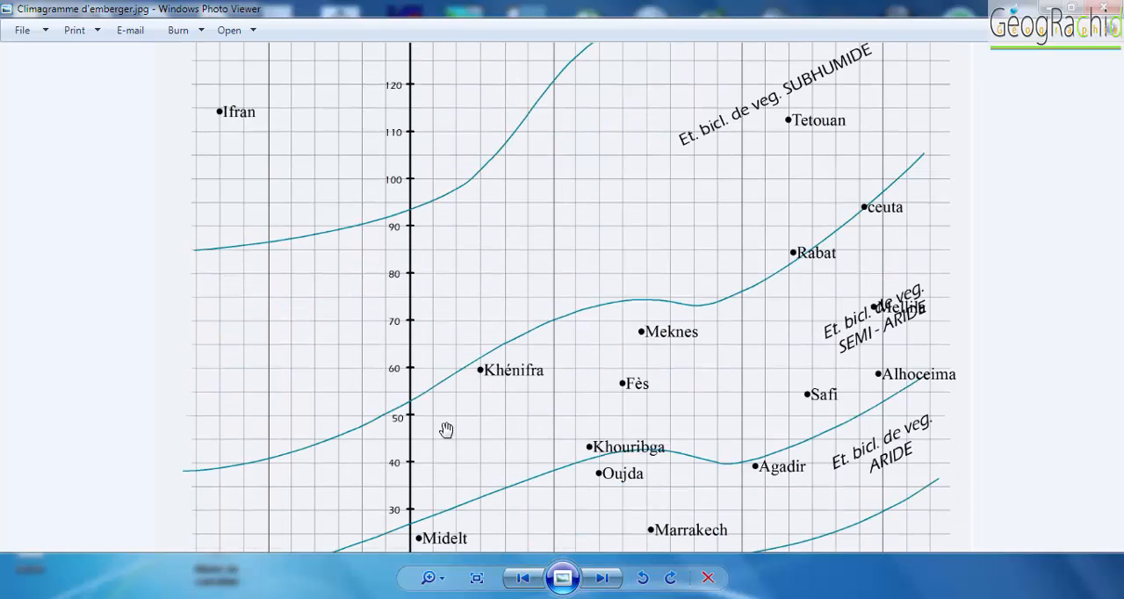
{"action": "key", "text": "Up"}
{"action": "key", "text": "Up"}
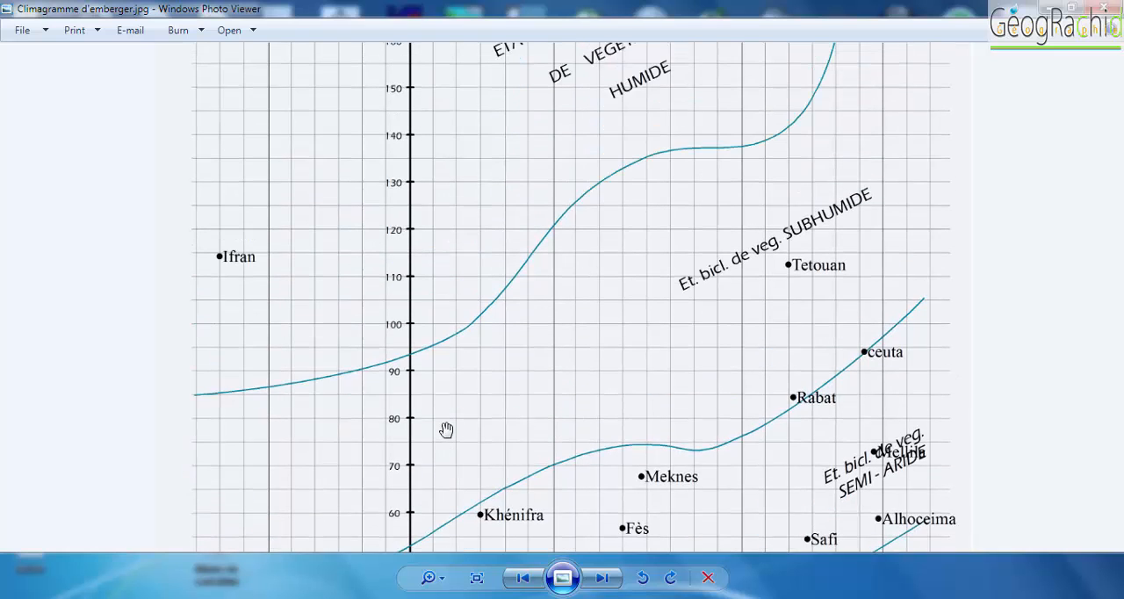
{"action": "key", "text": "Up"}
{"action": "key", "text": "Up"}
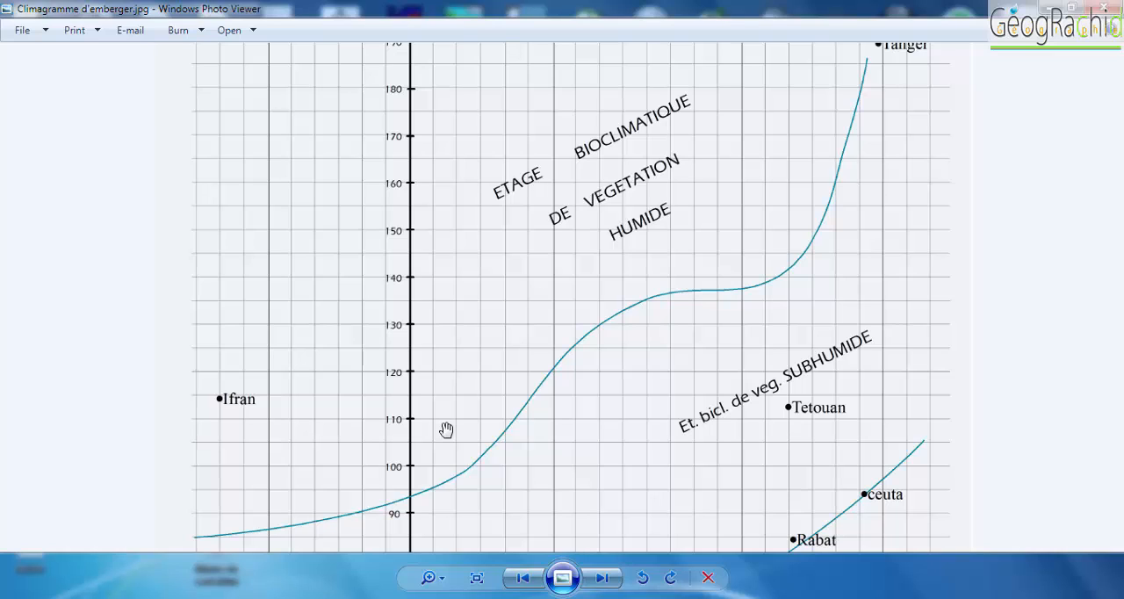
{"action": "key", "text": "Down"}
{"action": "key", "text": "Down"}
{"action": "key", "text": "Down"}
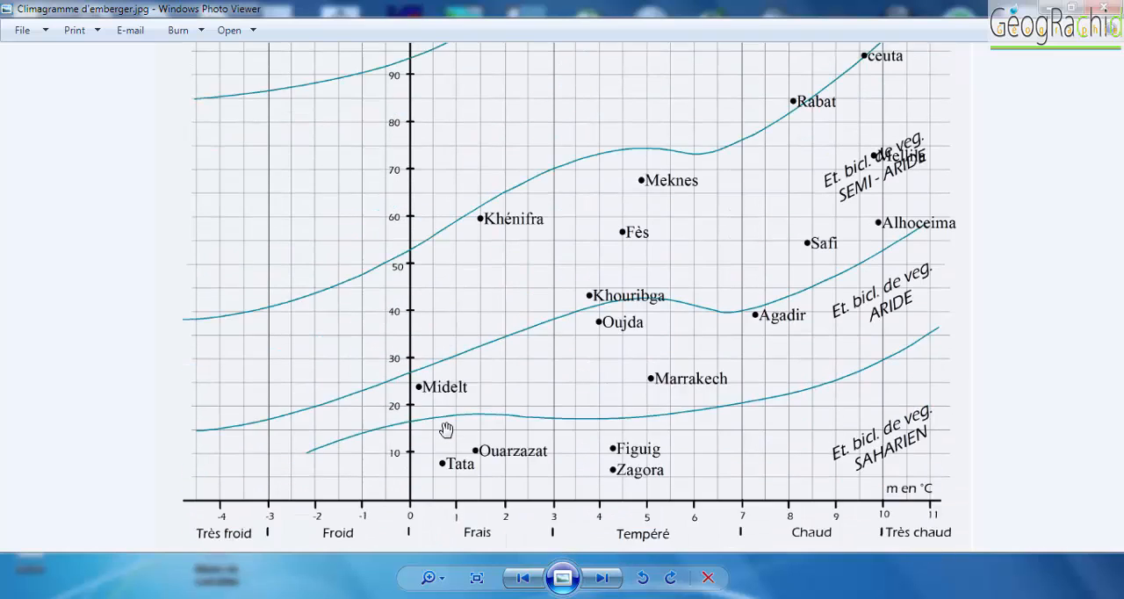
{"action": "key", "text": "Down"}
{"action": "key", "text": "ctrl+0"}
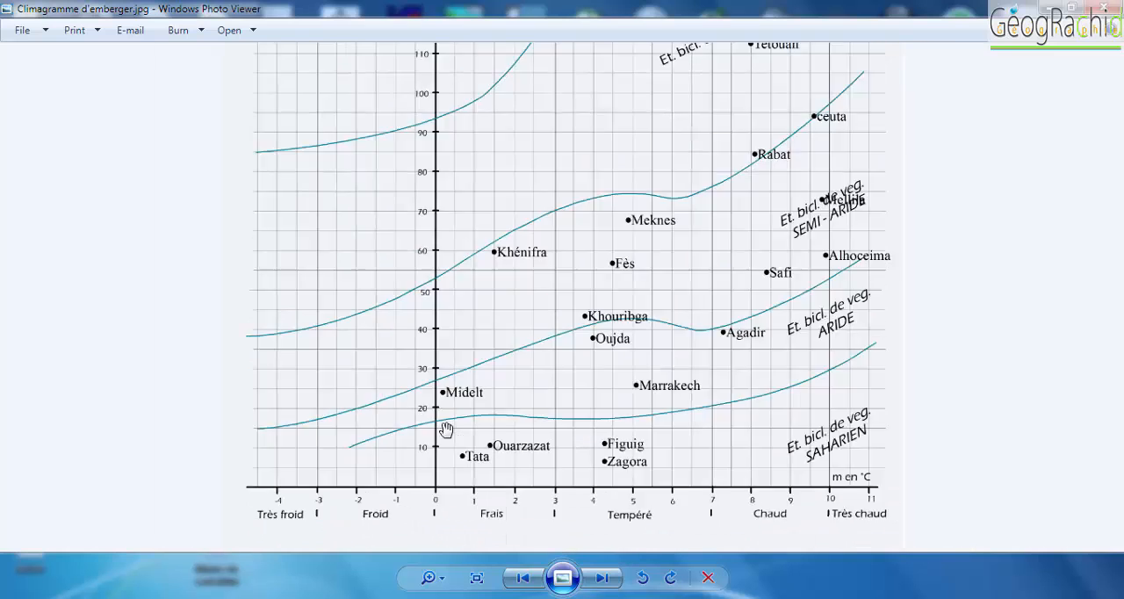